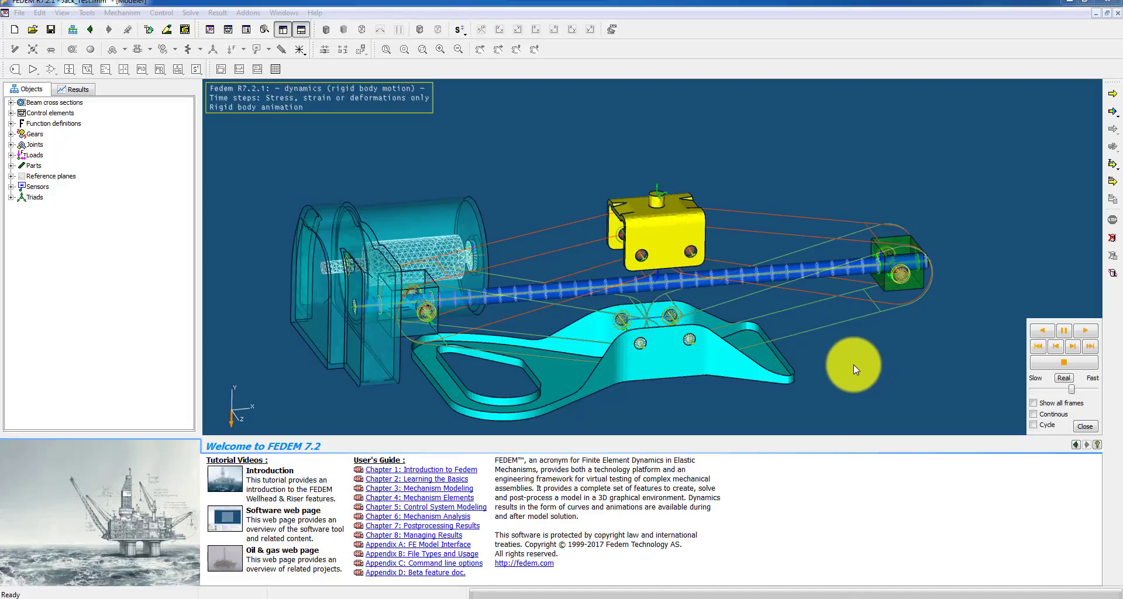
- Play the jack animation forward and in reverse, and examine the properties of the blue ScrewRBE3 part
left_click(1081, 330)
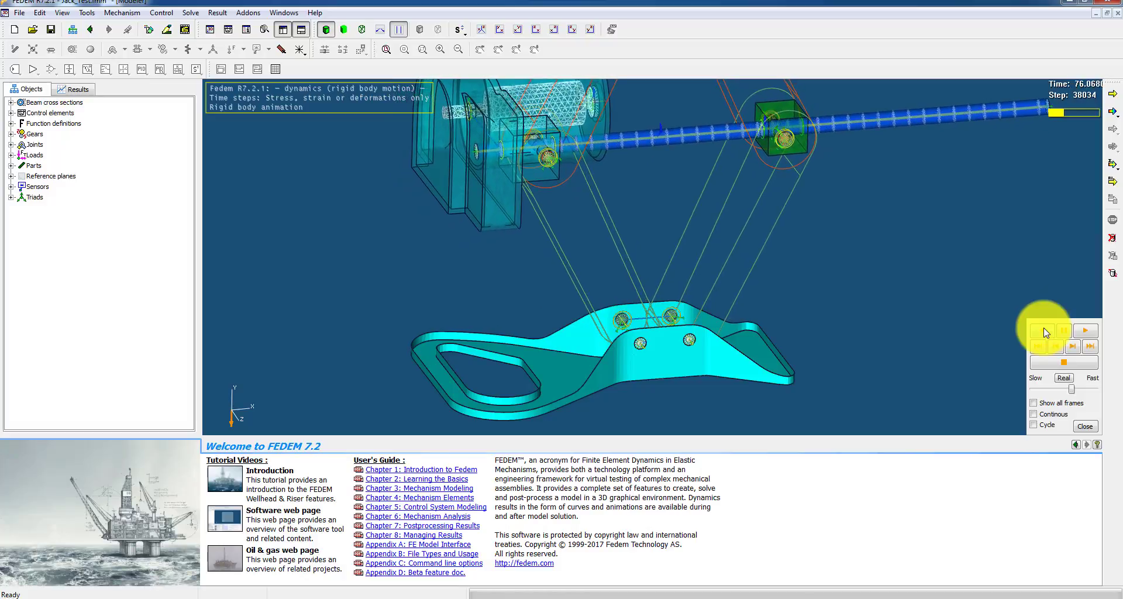
left_click(1043, 331)
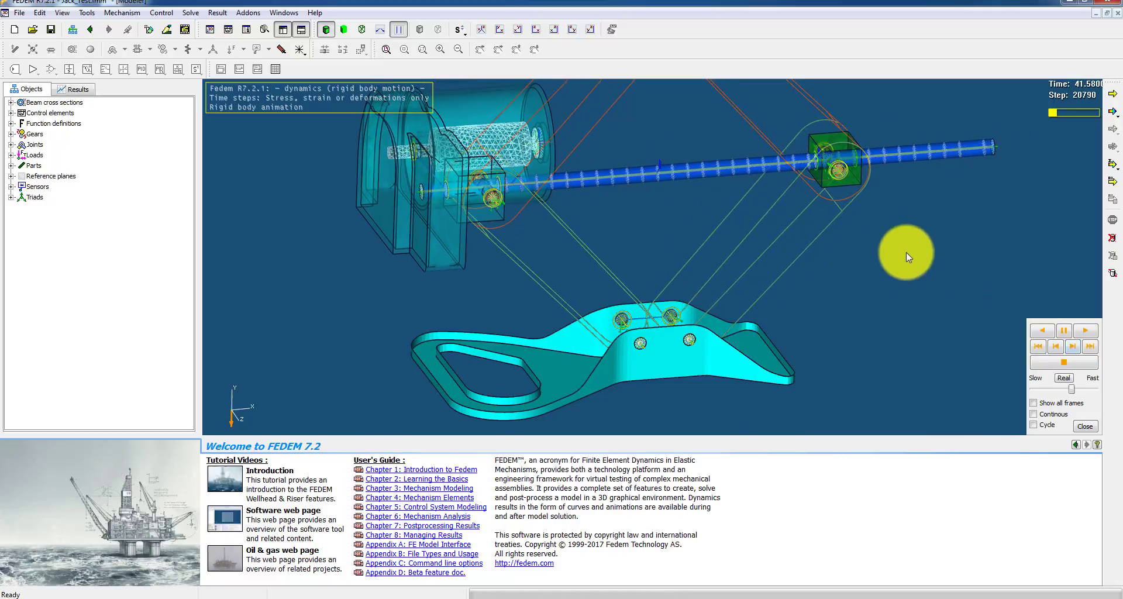
middle_click_drag(834, 251, 650, 224)
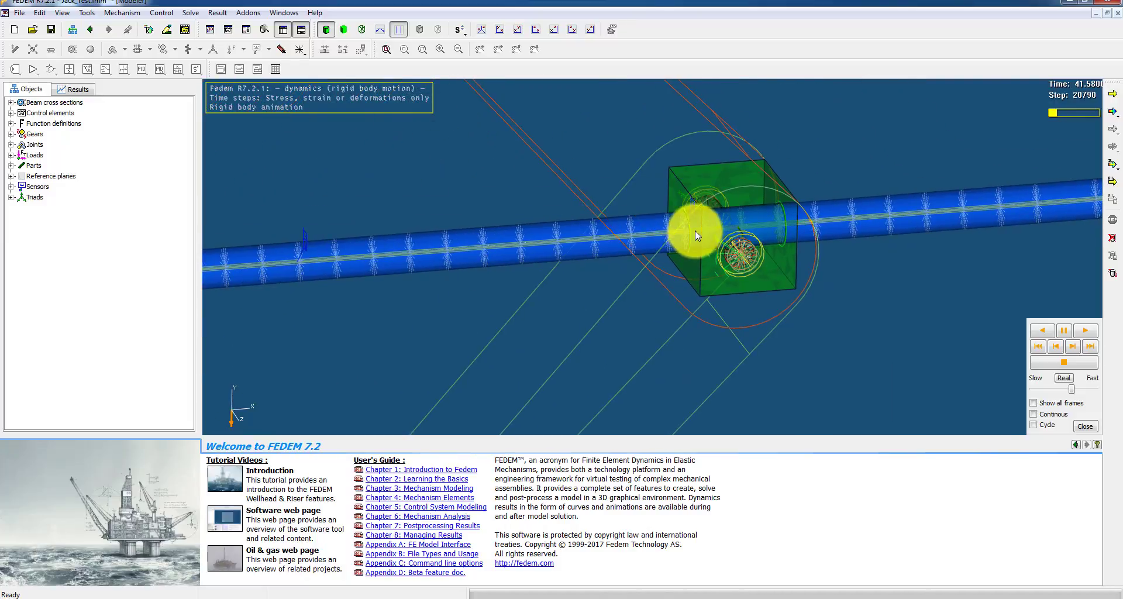
left_click(572, 238)
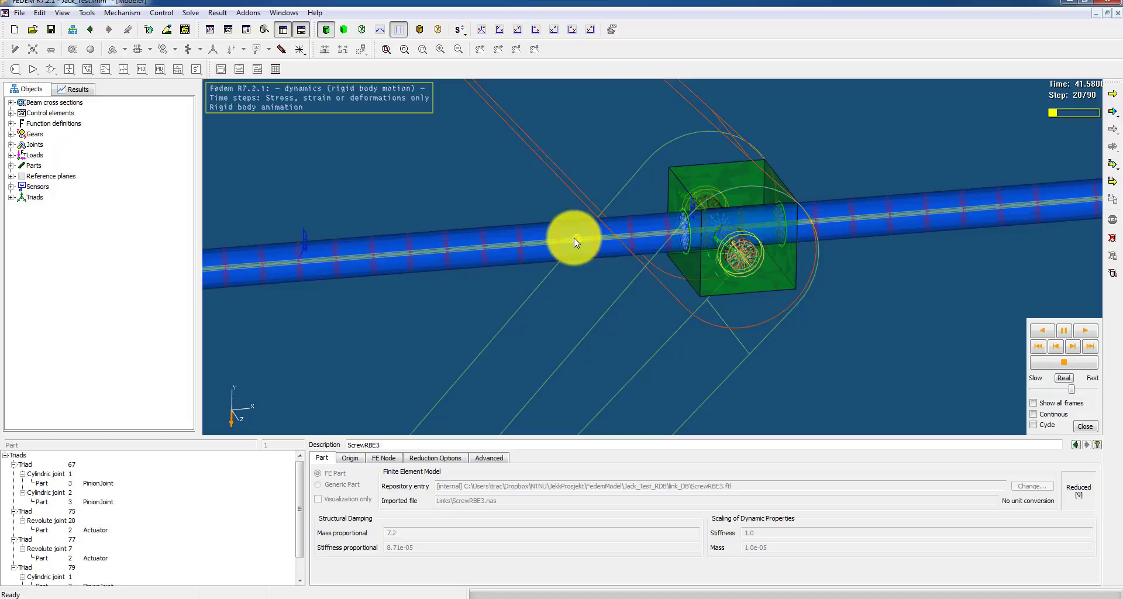
- Examine the cylindric joint along the screw with its slave and master triads, and replay the jack animation forward and in reverse
left_click(574, 238)
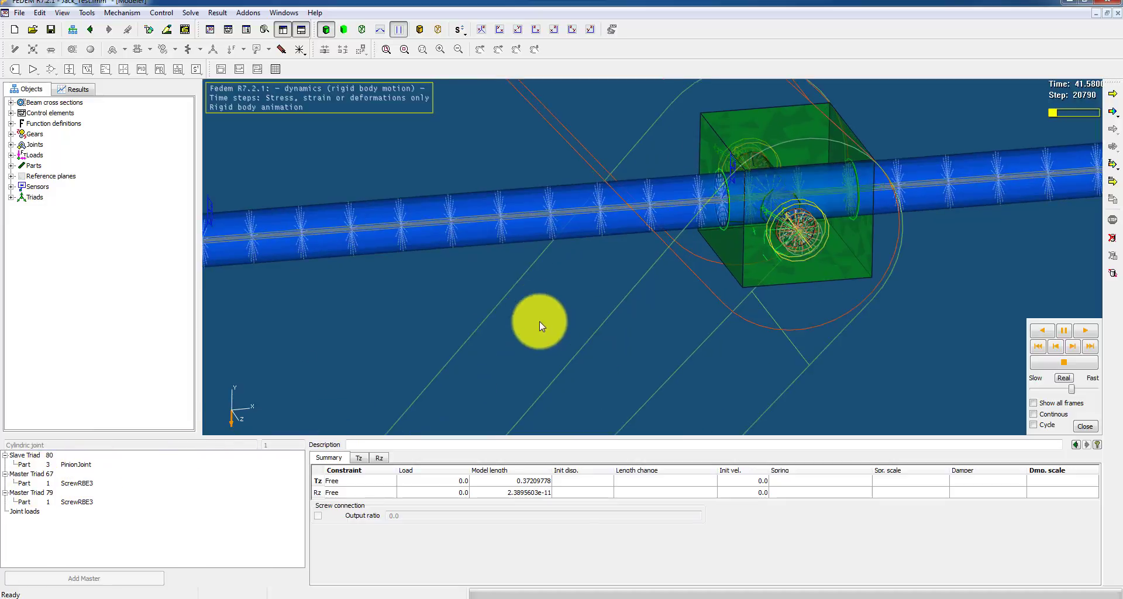
scroll(539, 321, "down", 5)
left_click(443, 304)
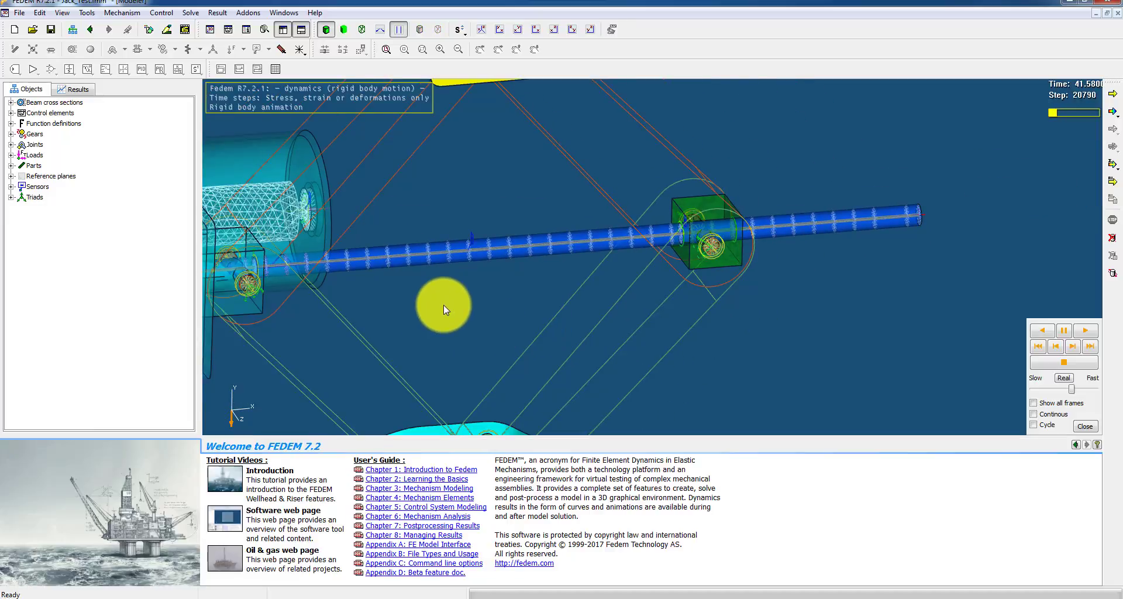
middle_click_drag(413, 306, 527, 250)
left_click(519, 249)
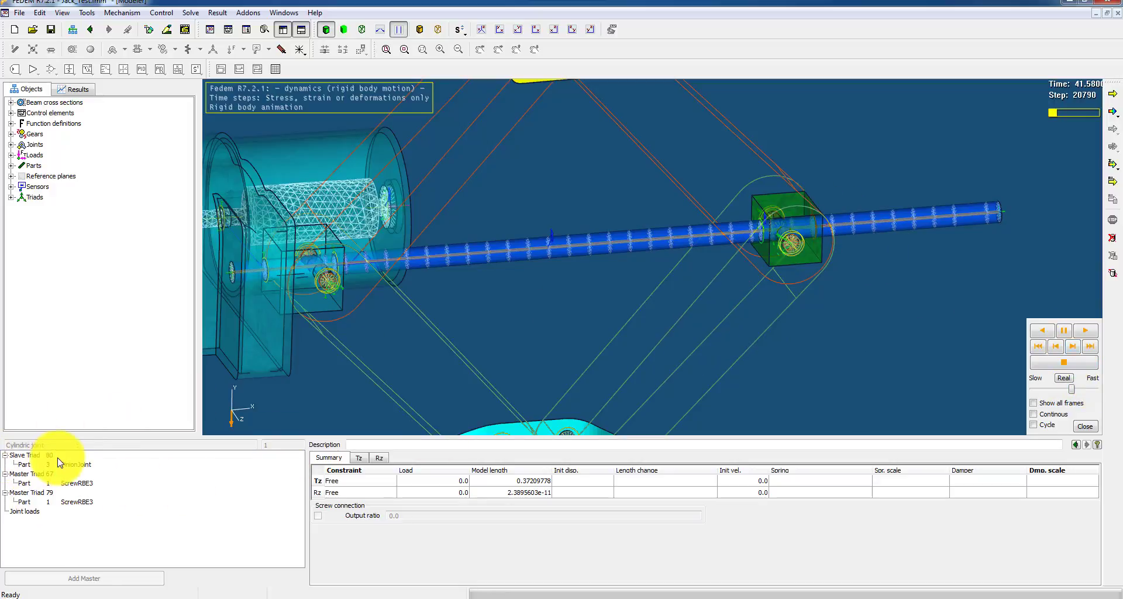
left_click(1079, 333)
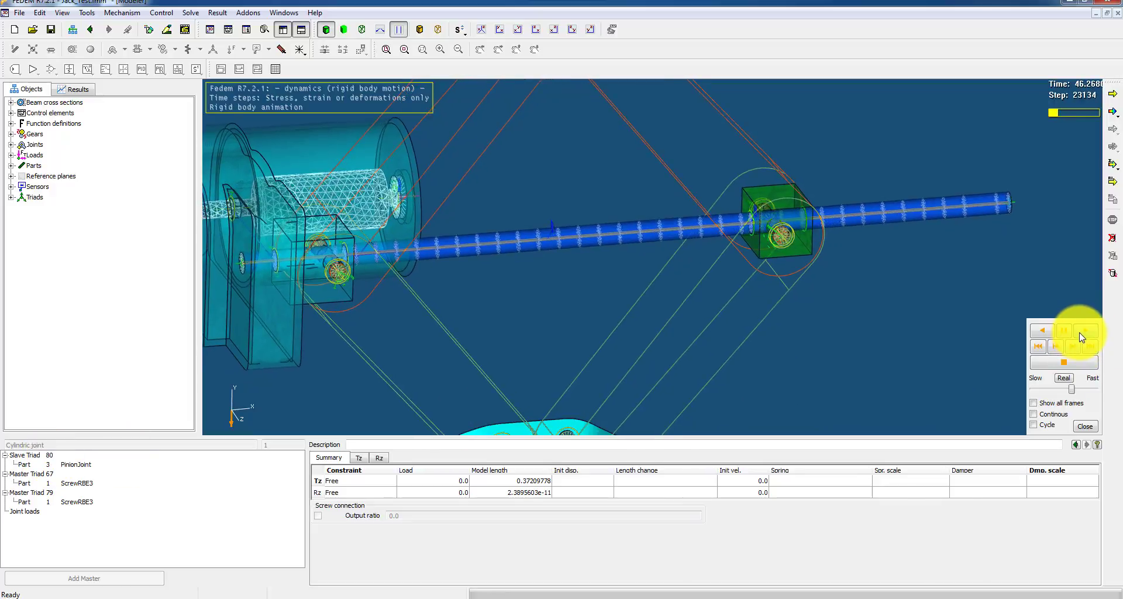
left_click(1045, 331)
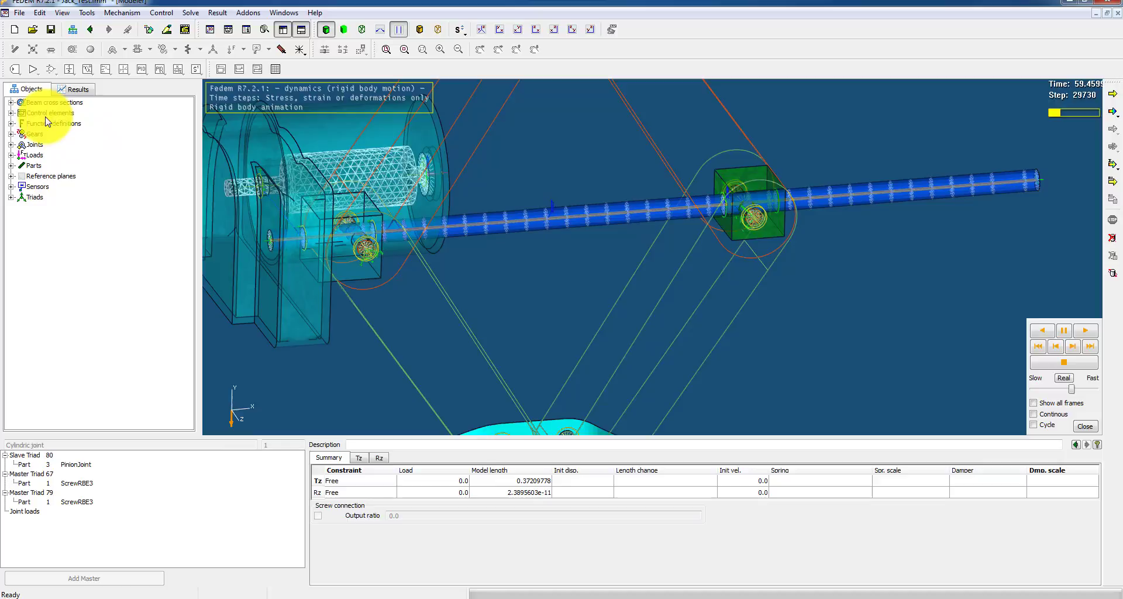
- Compare the properties of the model's two cylindric joints, [1] and [2]
left_click(11, 144)
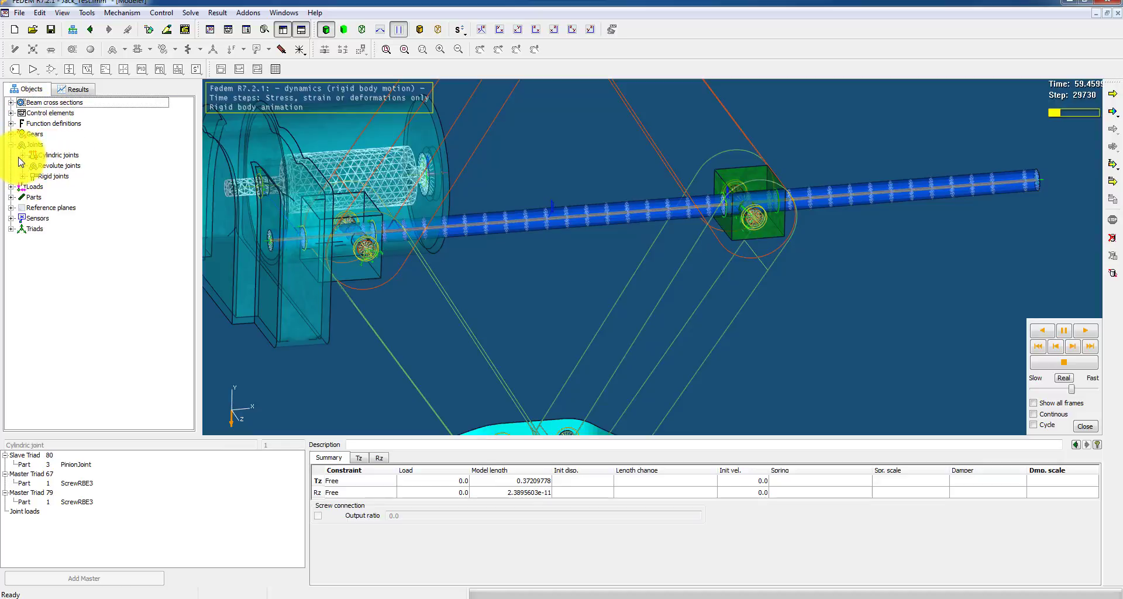
left_click(23, 155)
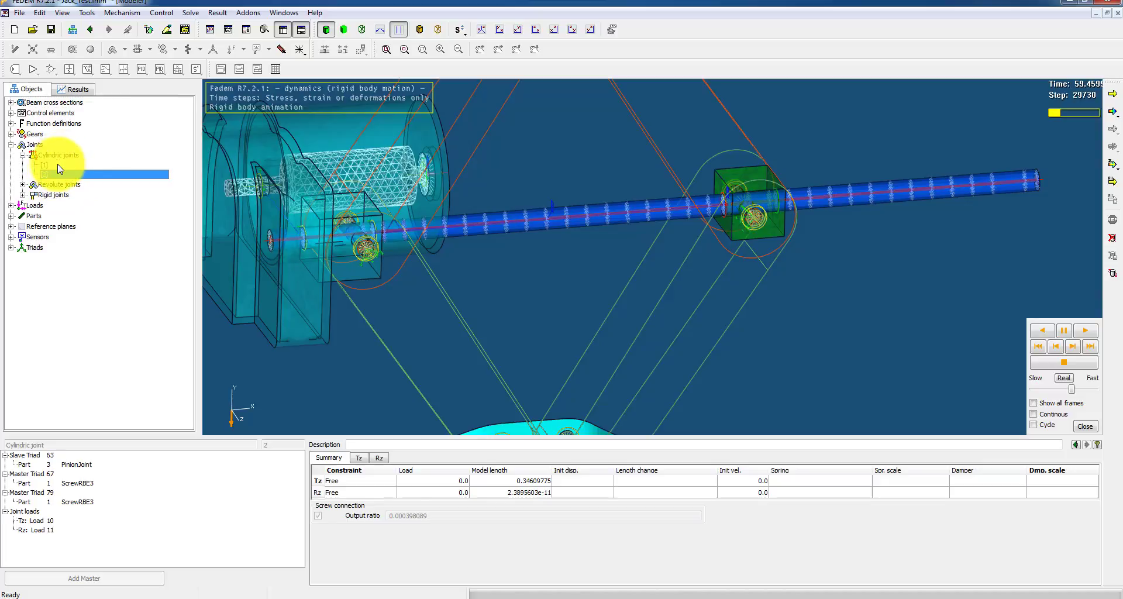
left_click(59, 169)
left_click(56, 174)
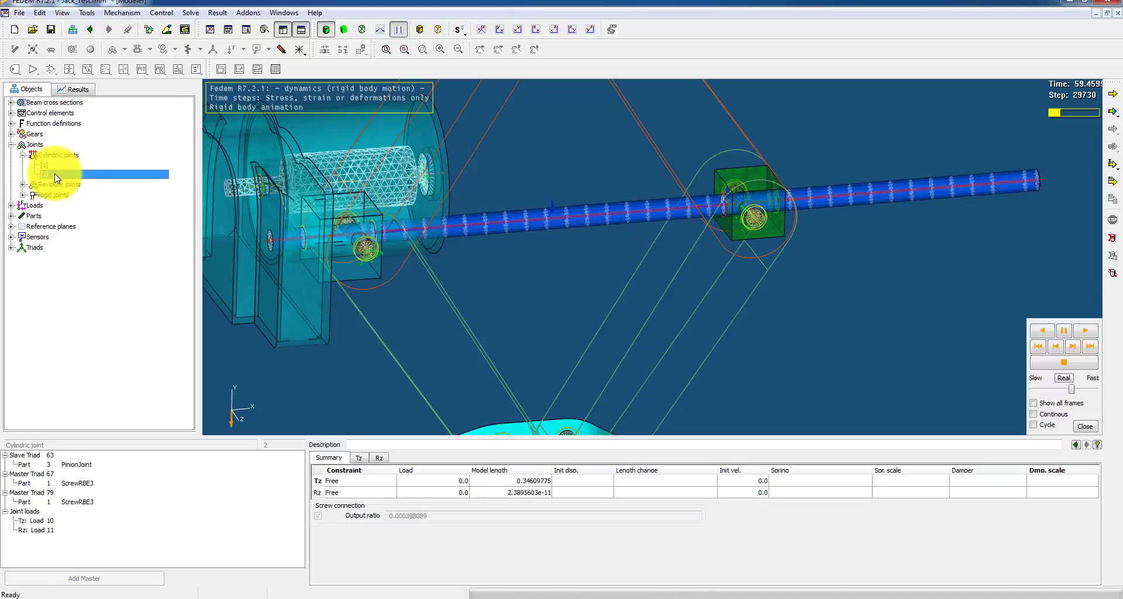
left_click(56, 166)
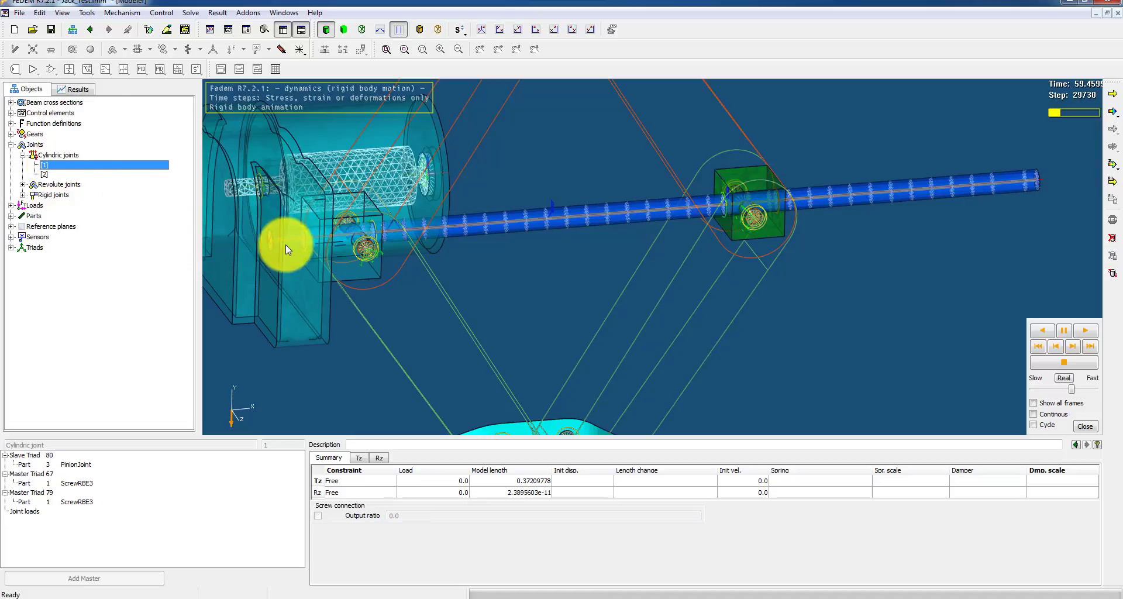
left_click(58, 166)
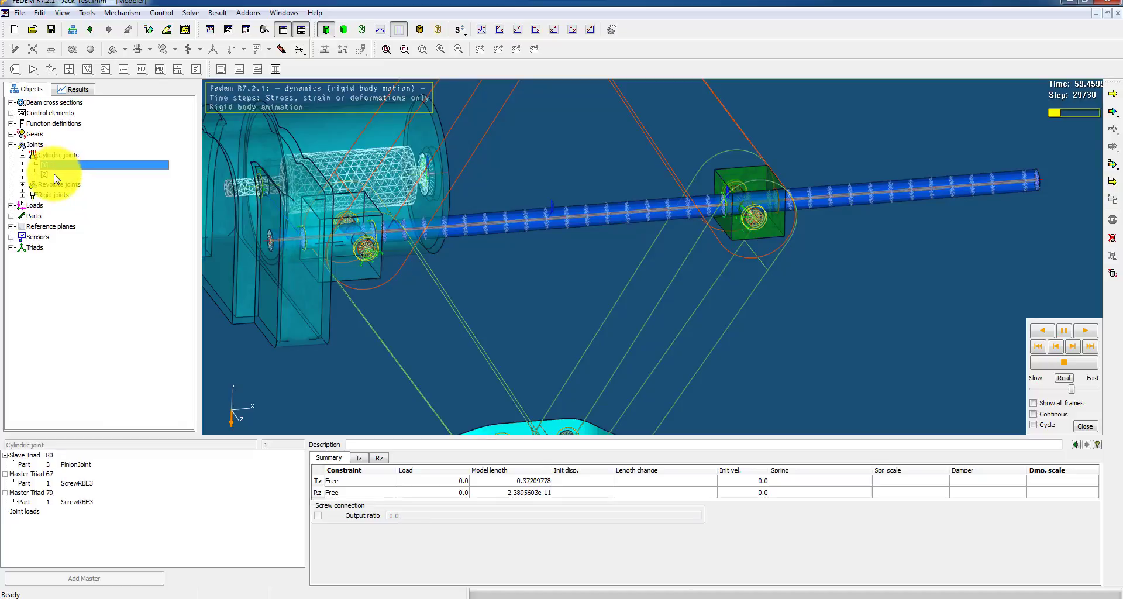
left_click(55, 172)
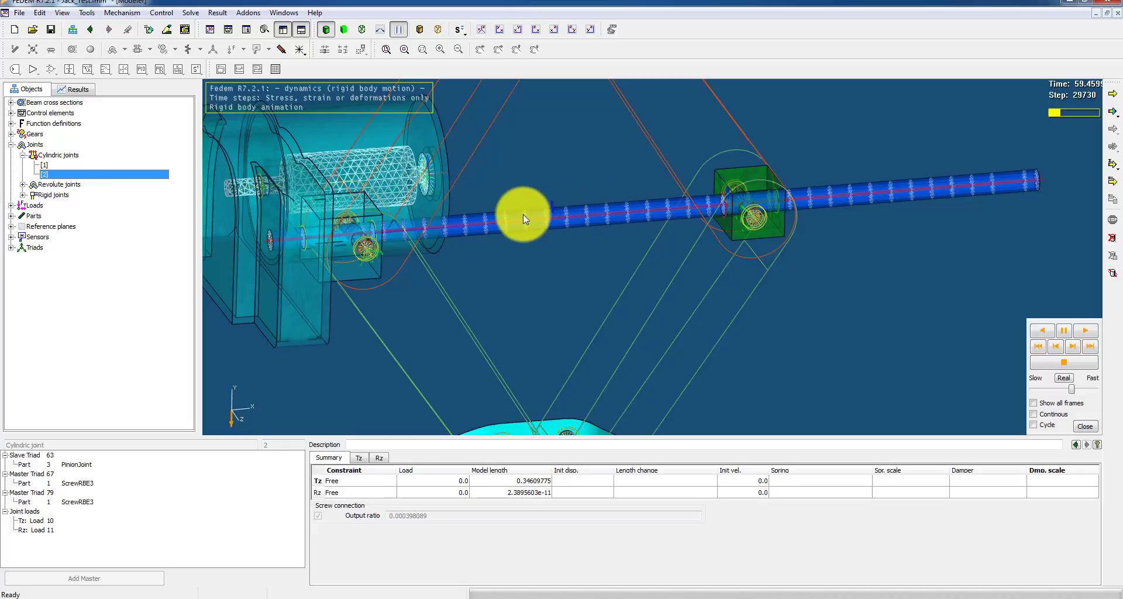
left_click(56, 165)
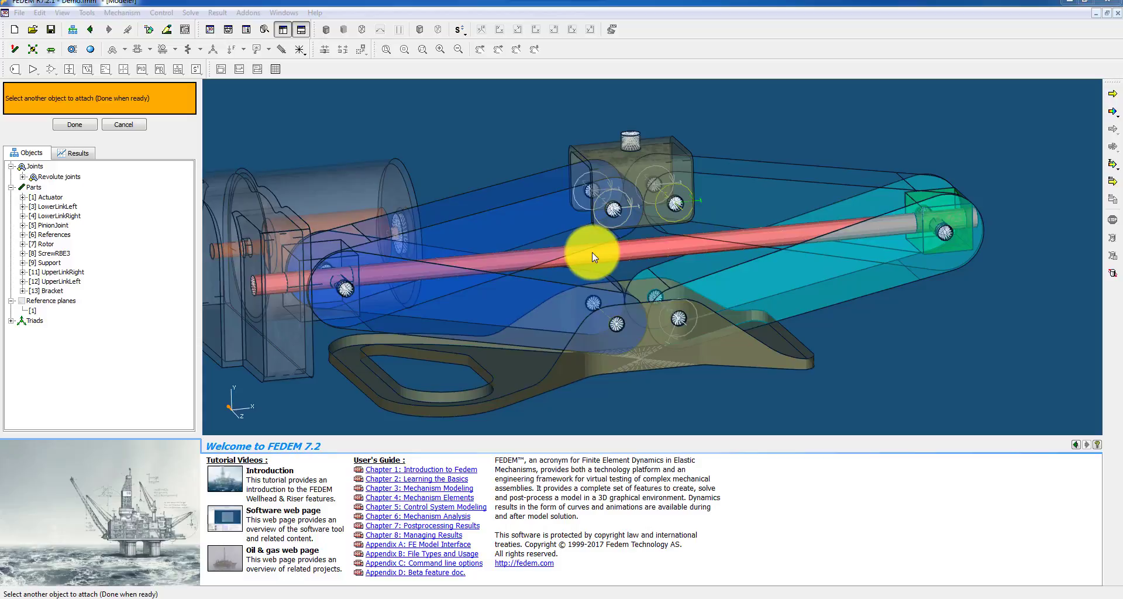
- Begin a prismatic joint, switch the parts to line display, and set the glider start at the centre of the screw's actuator-side end
left_click(140, 51)
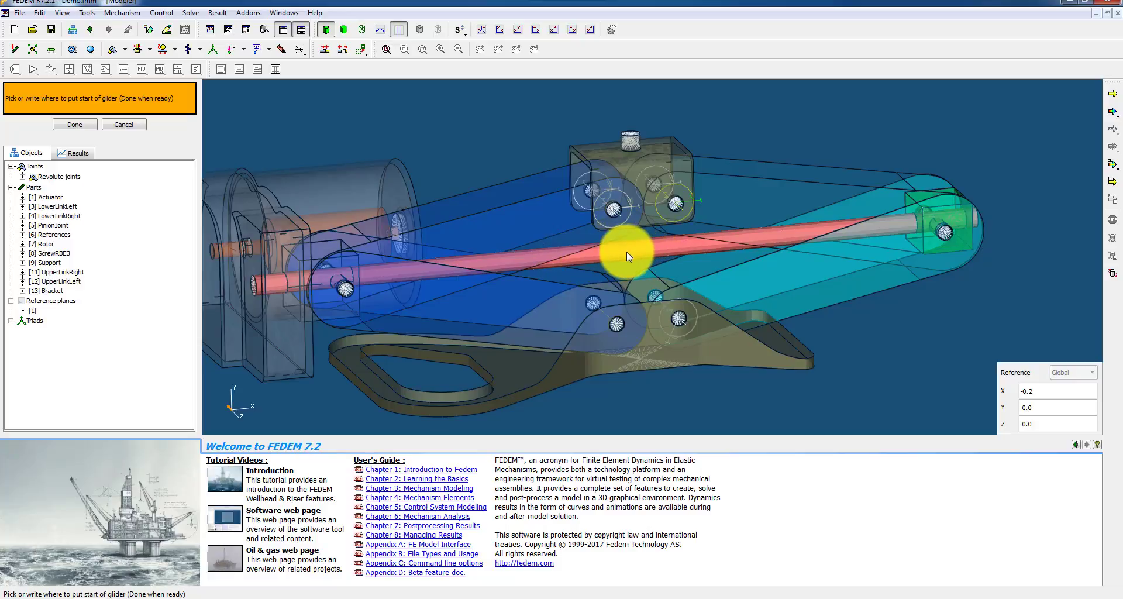
left_click(362, 29)
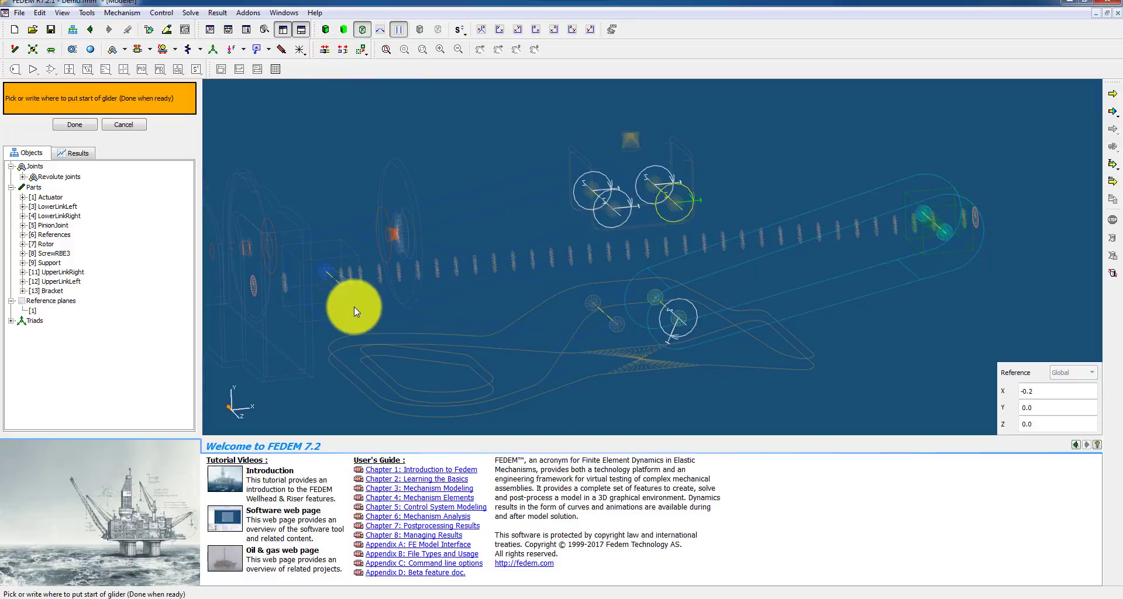
scroll(483, 288, "up", 3)
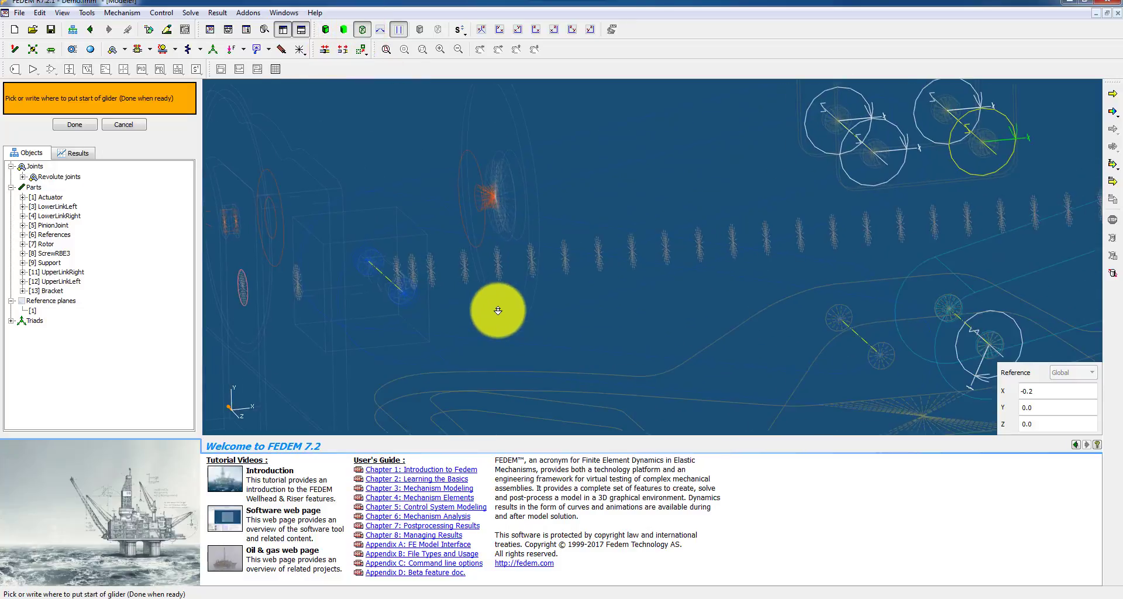
middle_click_drag(498, 310, 686, 293)
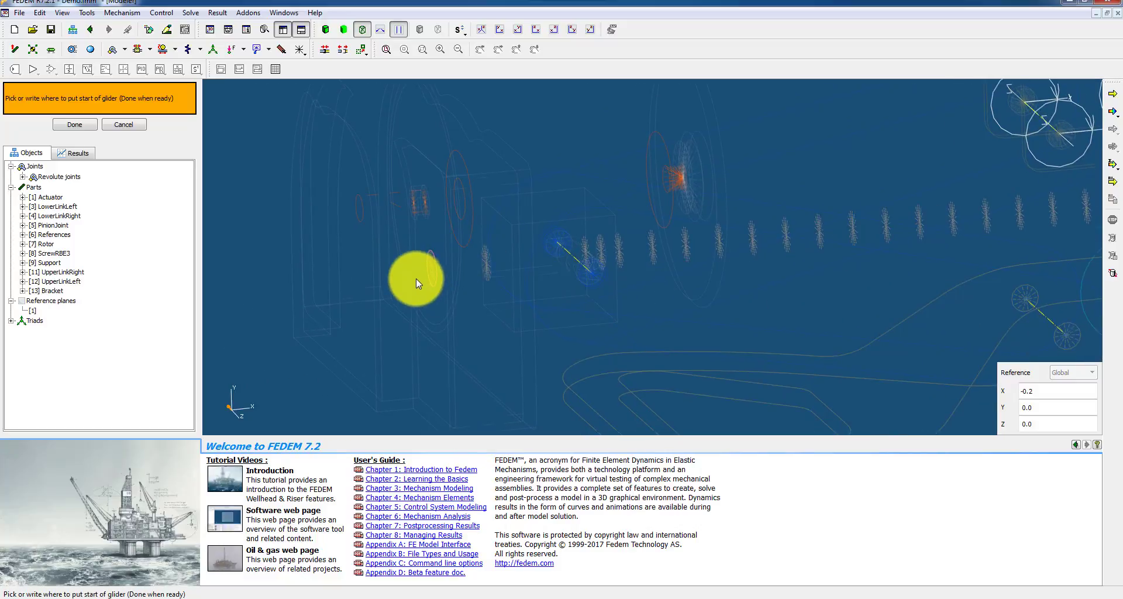
left_click(431, 268)
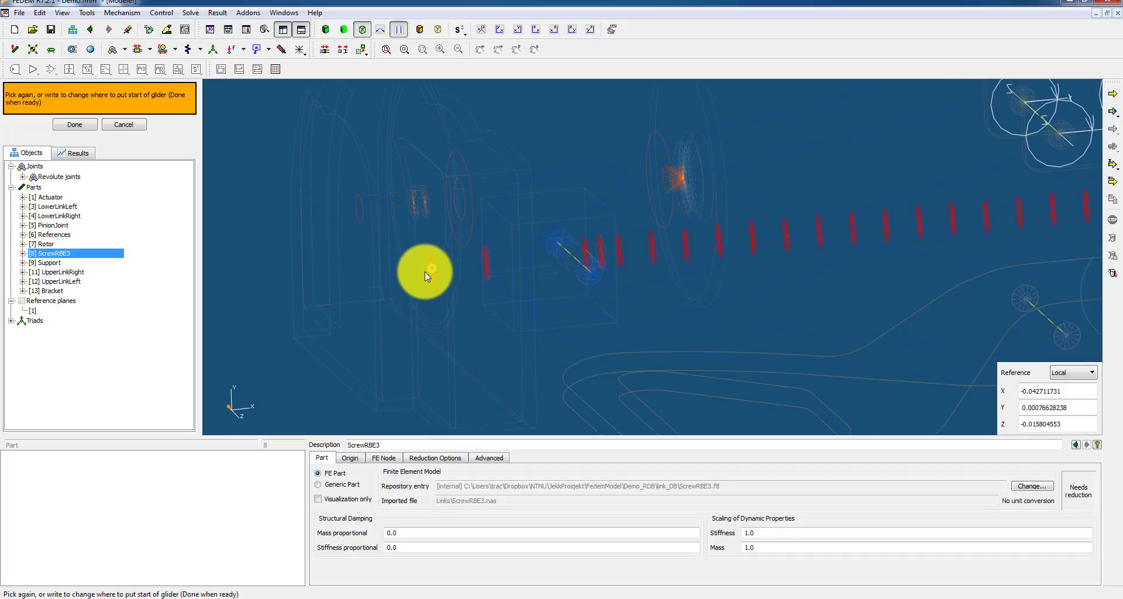
scroll(425, 272, "up", 2)
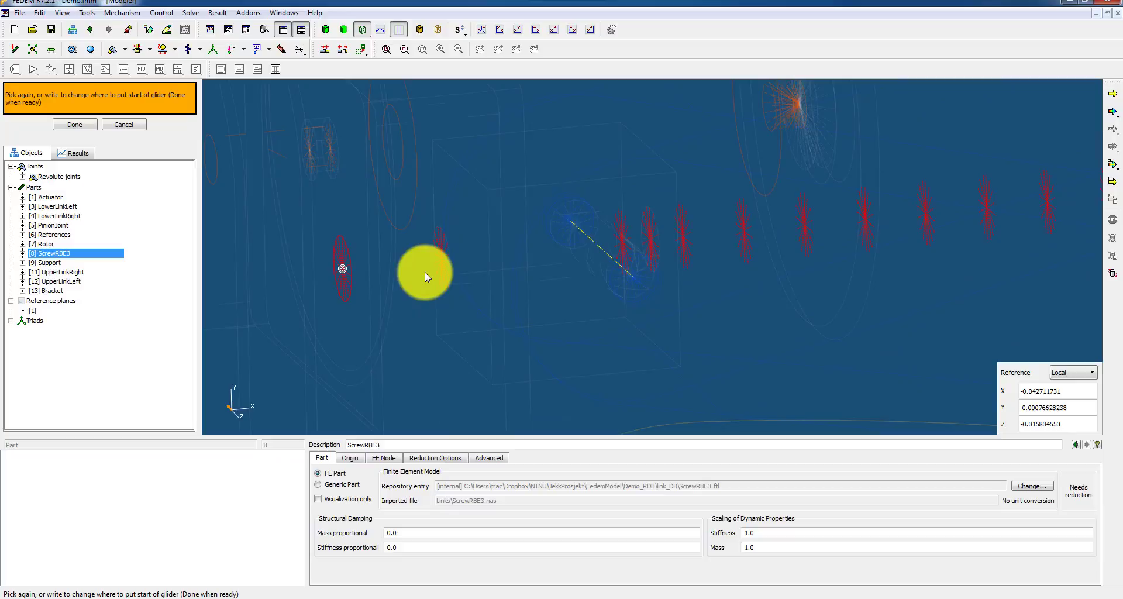
left_click(434, 265)
- Set the glider end at the centre of the screw's far end and create the prismatic joint
scroll(577, 294, "down", 3)
middle_click_drag(577, 293, 738, 194)
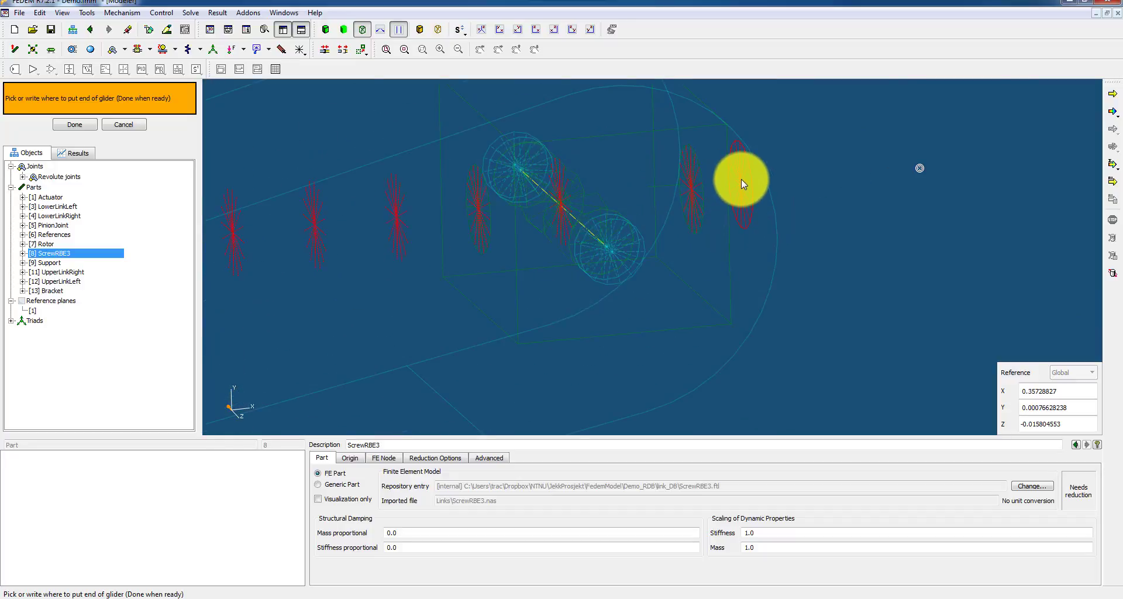
left_click(741, 183)
key("Return")
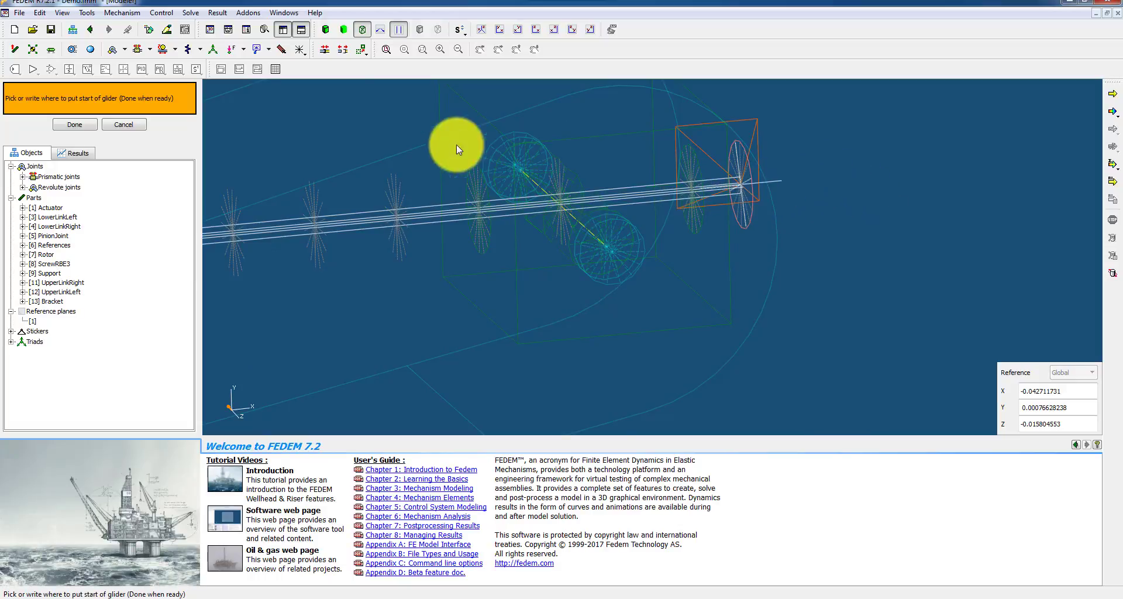
- Attach the prismatic joint's master side, including both end triads, to the ScrewRBE3 part
left_click(324, 48)
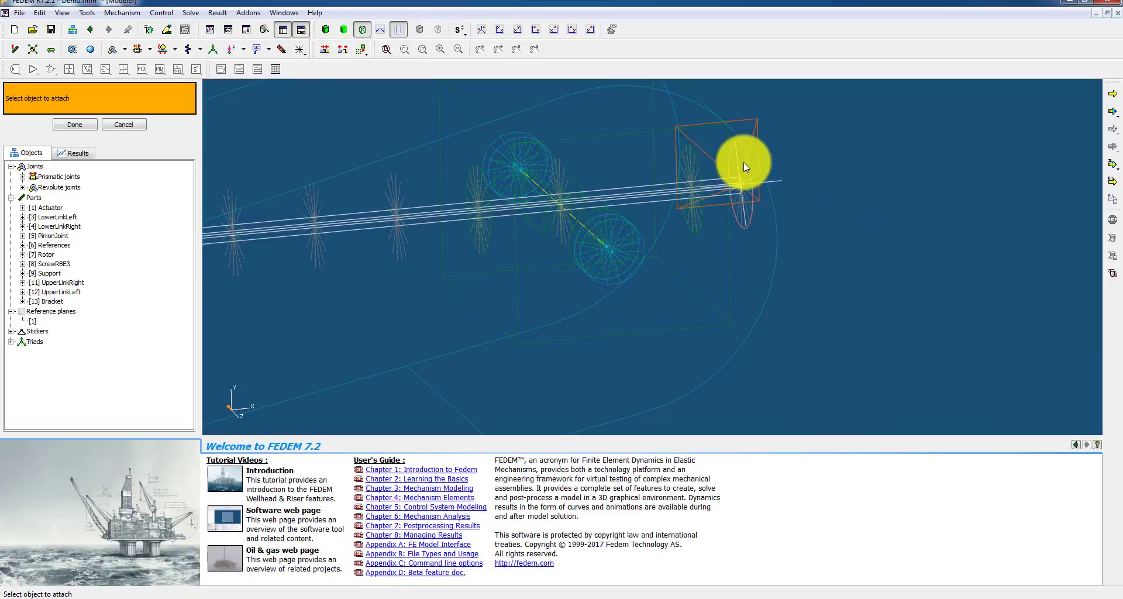
left_click(737, 158)
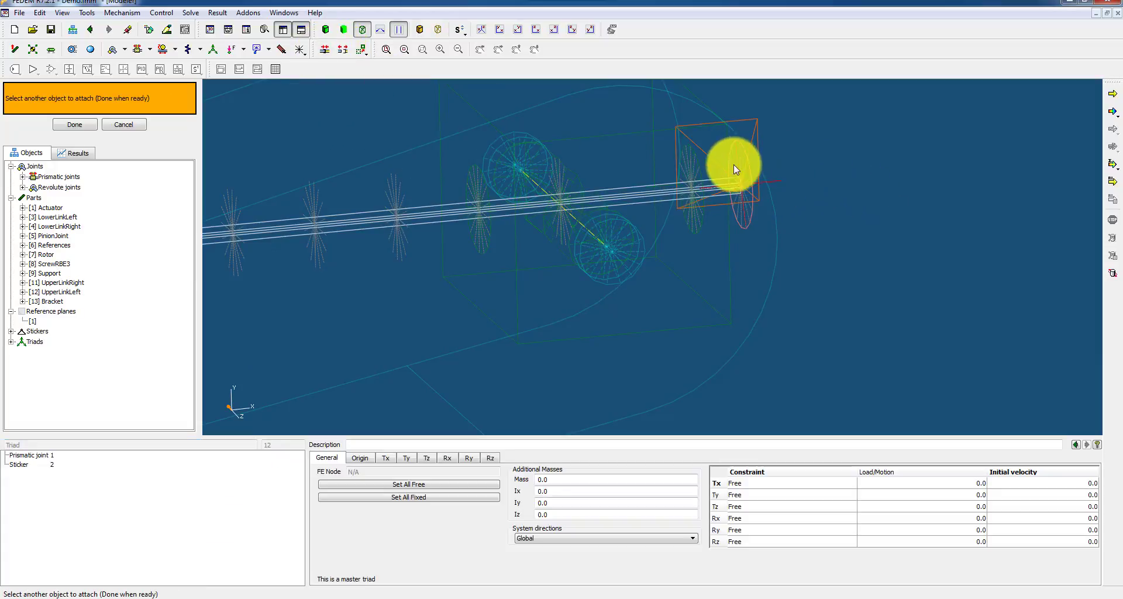
left_click(651, 188)
left_click(652, 188)
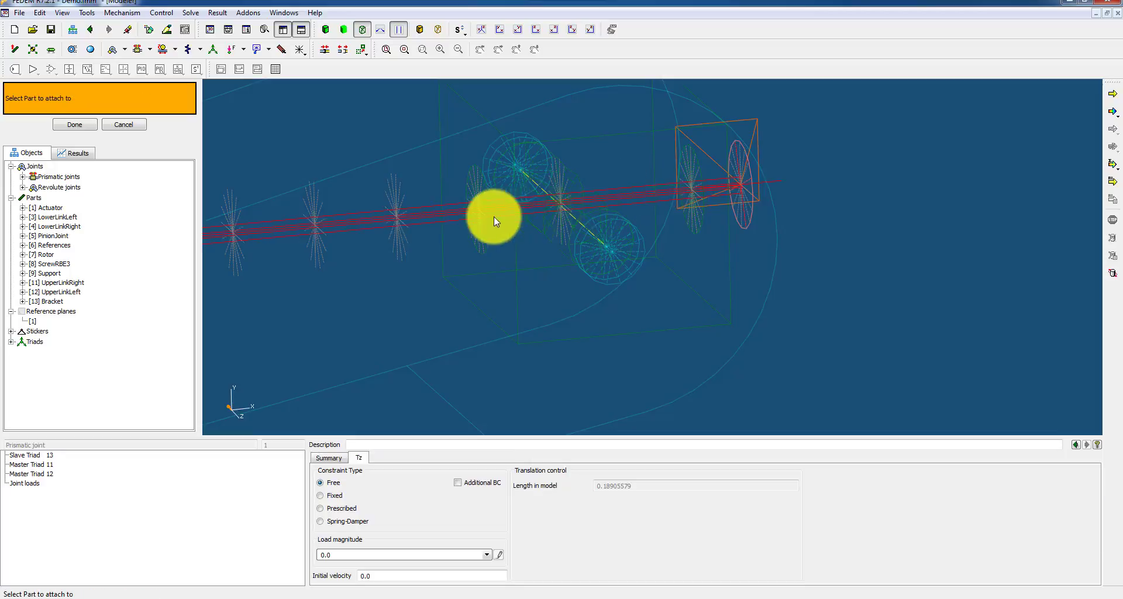
left_click(393, 192)
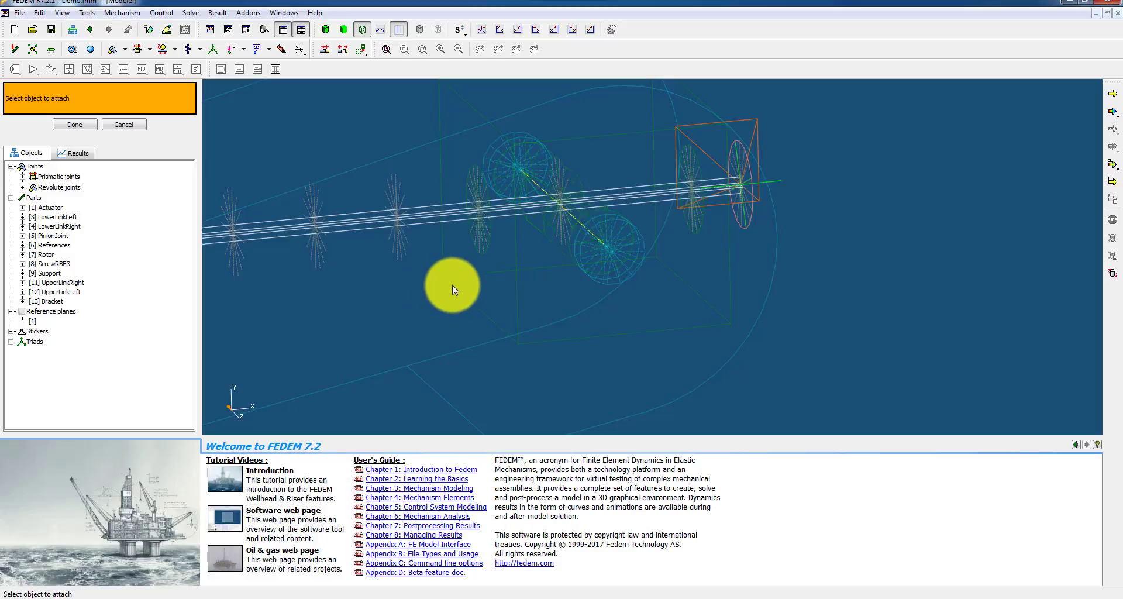
- Begin moving the prismatic joint's slave triad, picking the triad's centre on the screw as the point to move from
scroll(440, 275, "down", 3)
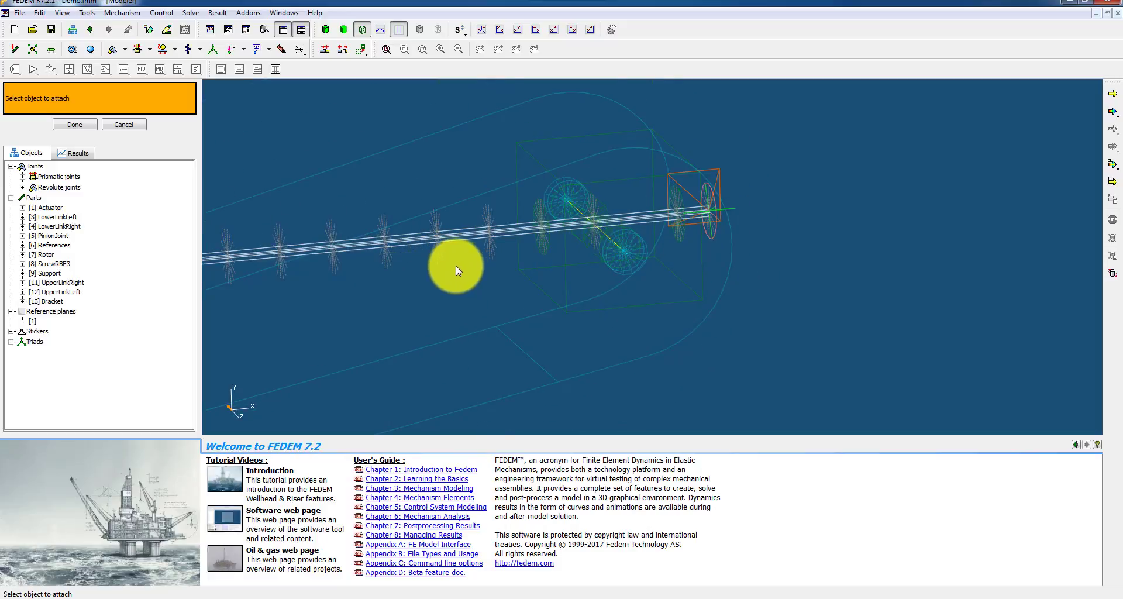
middle_click_drag(402, 319, 476, 255)
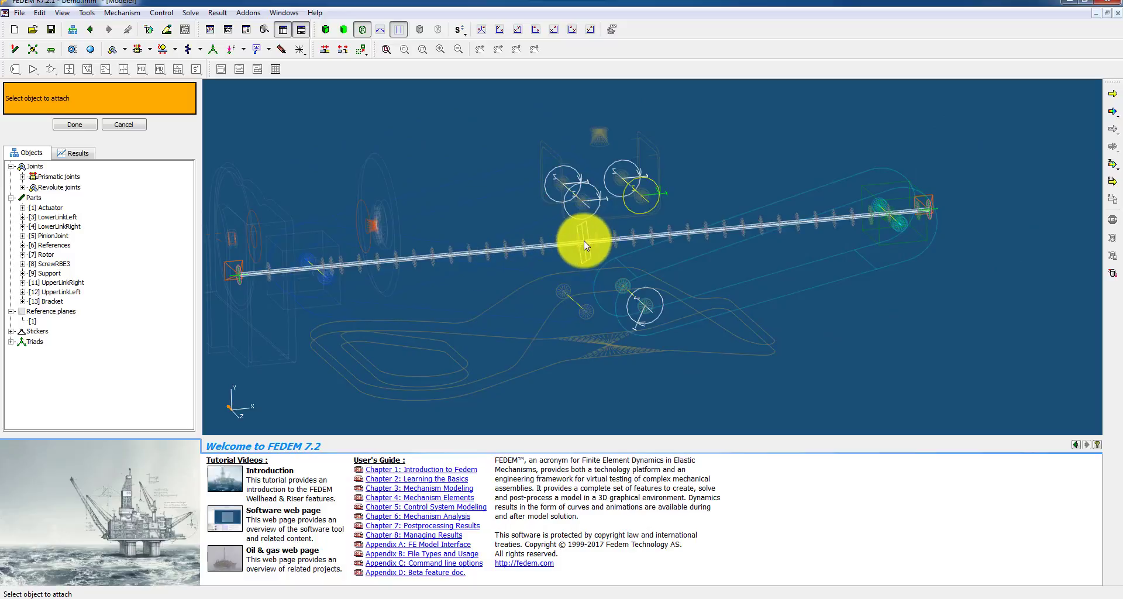
scroll(583, 240, "up", 6)
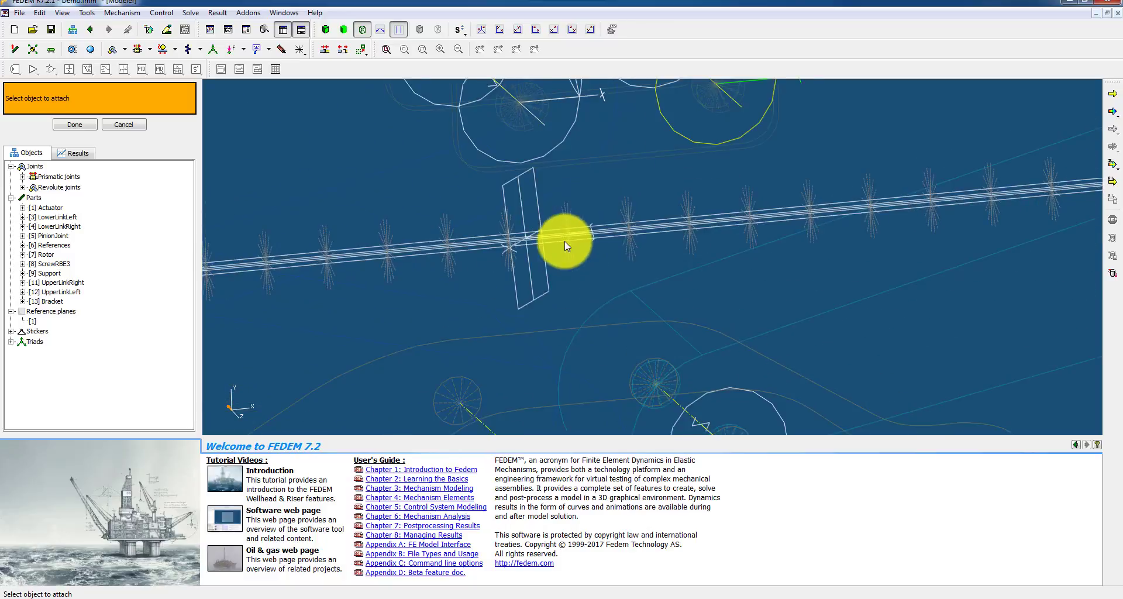
left_click(364, 53)
left_click(379, 66)
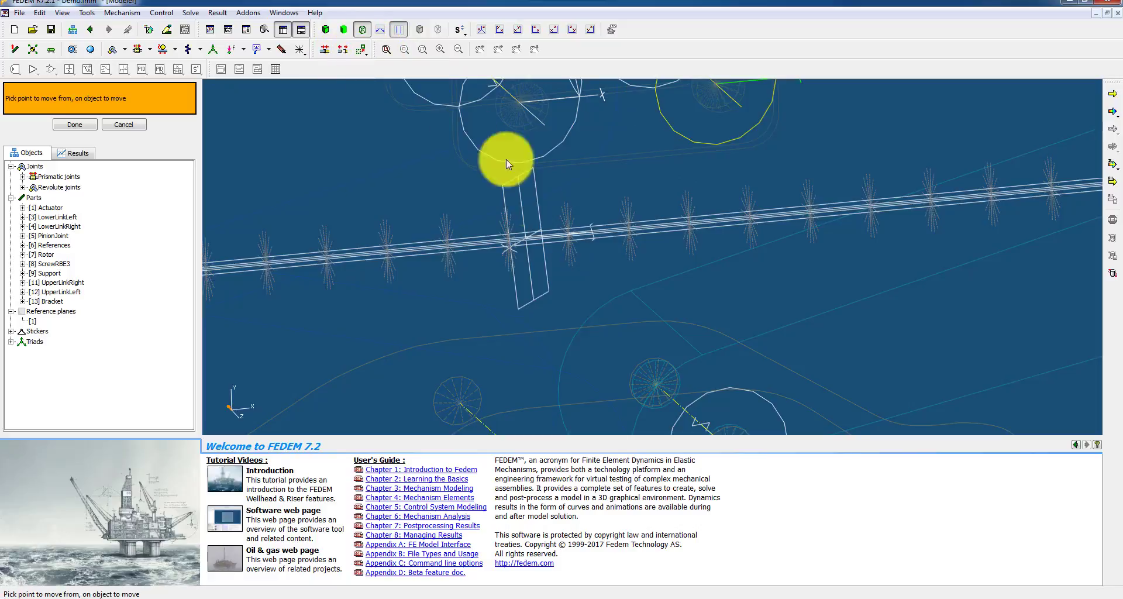
left_click(523, 219)
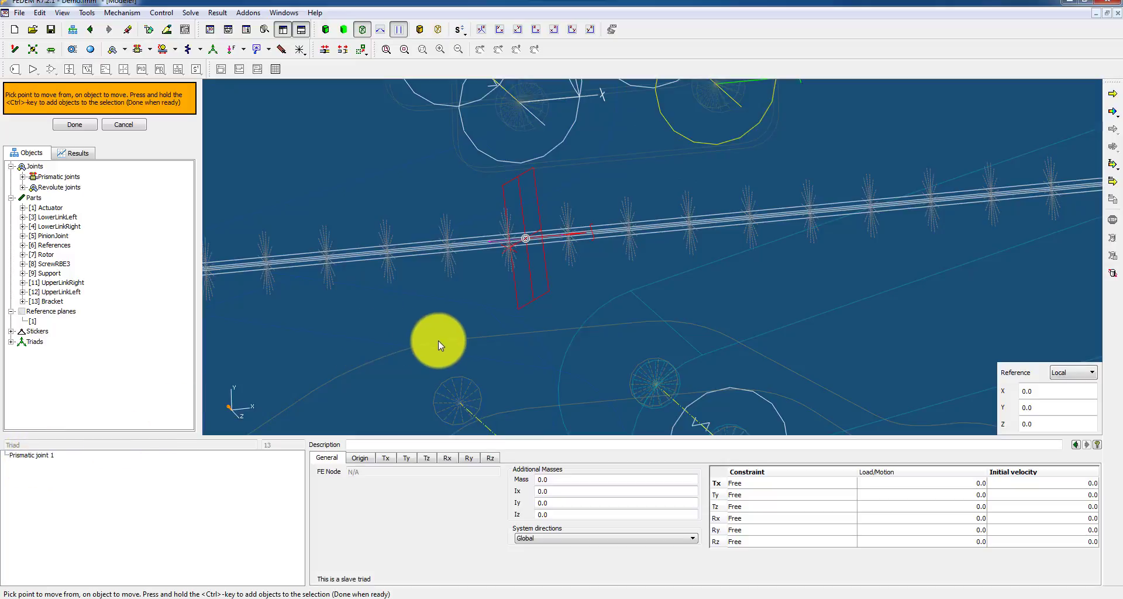
left_click(441, 339)
- Move the slave triad to the centre of the PinionJoint's spider on the actuator-facing side of the block
scroll(587, 241, "down", 3)
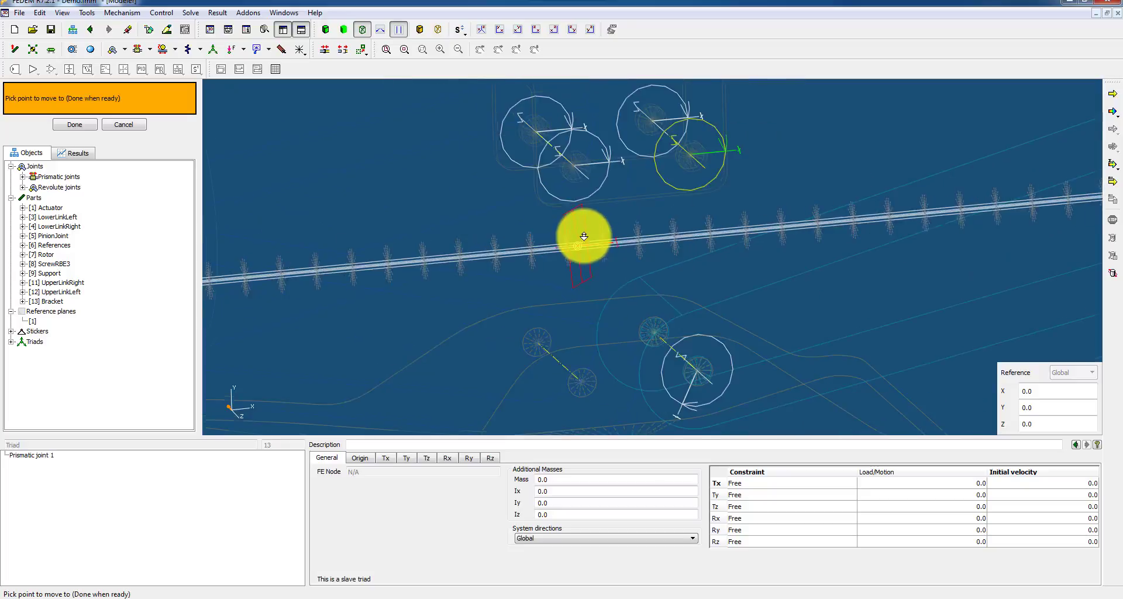
middle_click_drag(797, 233, 245, 292)
middle_click_drag(694, 308, 276, 288)
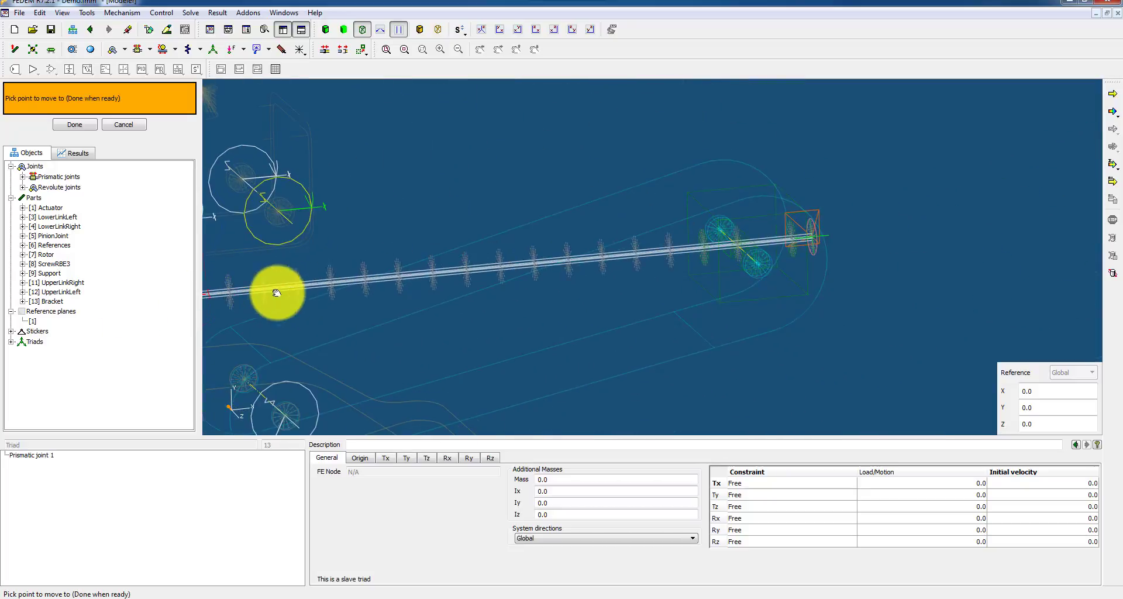
scroll(708, 237, "up", 3)
scroll(707, 242, "up", 3)
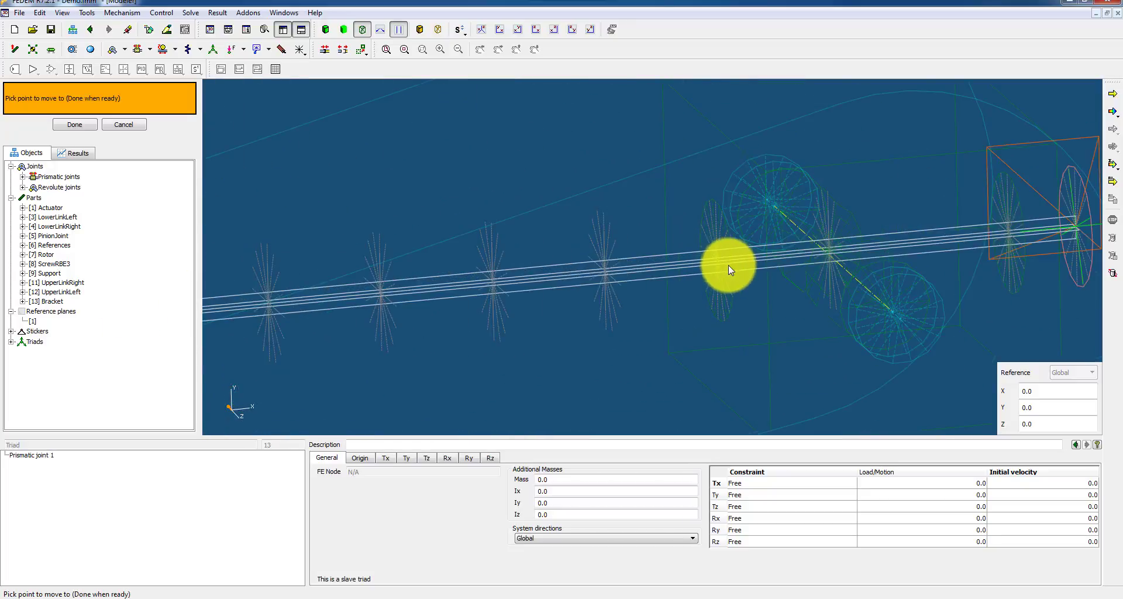
left_click(717, 261)
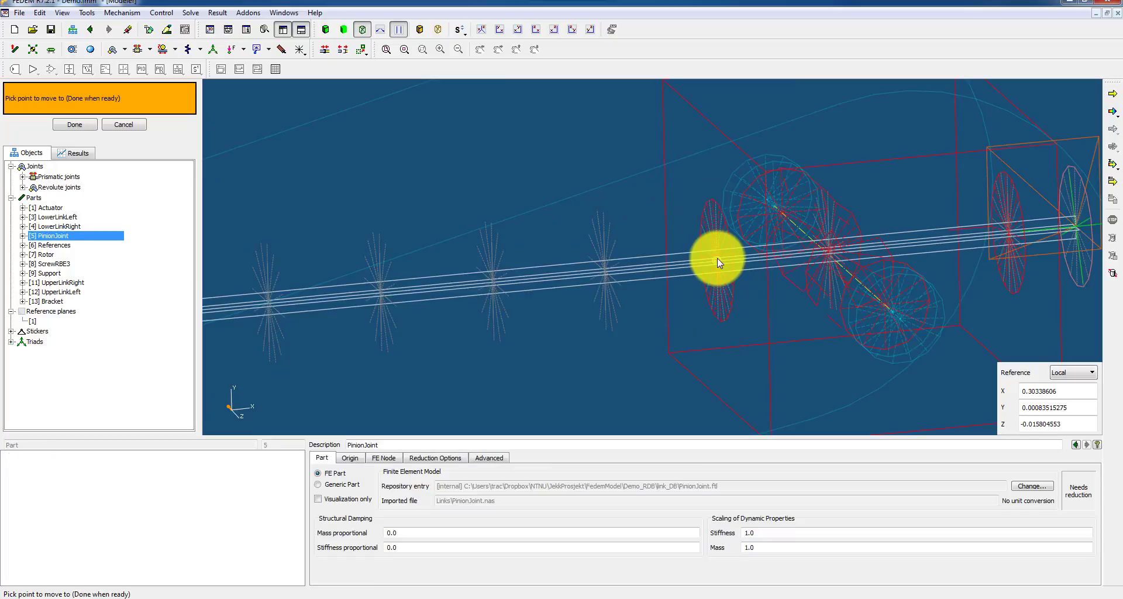
left_click(717, 258)
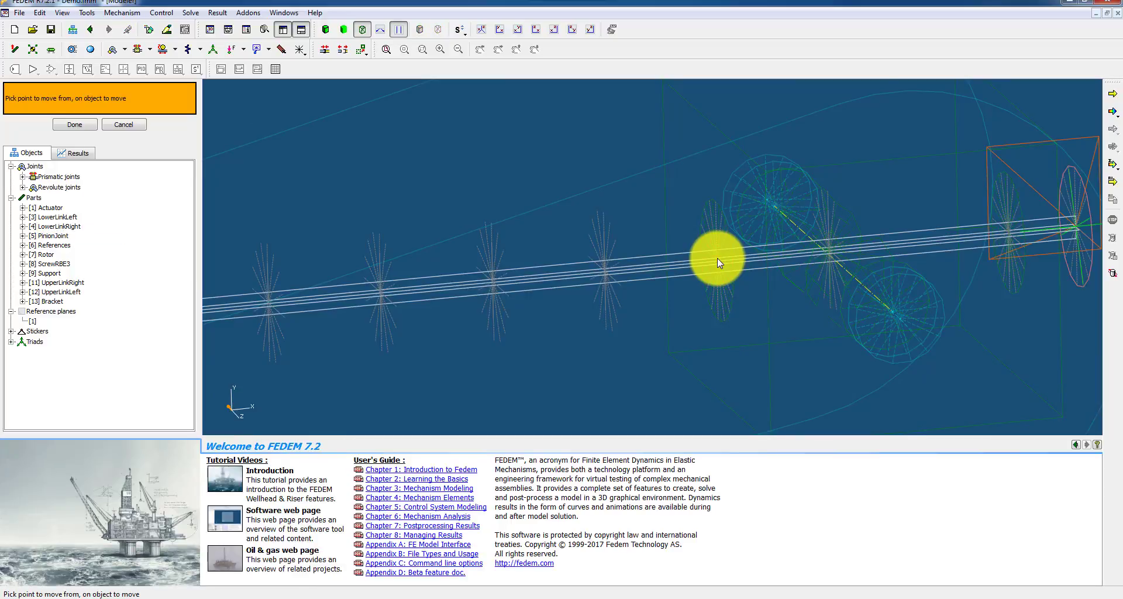
- Attach the prismatic joint's slave triad to the PinionJoint part and finish attaching
left_click(323, 50)
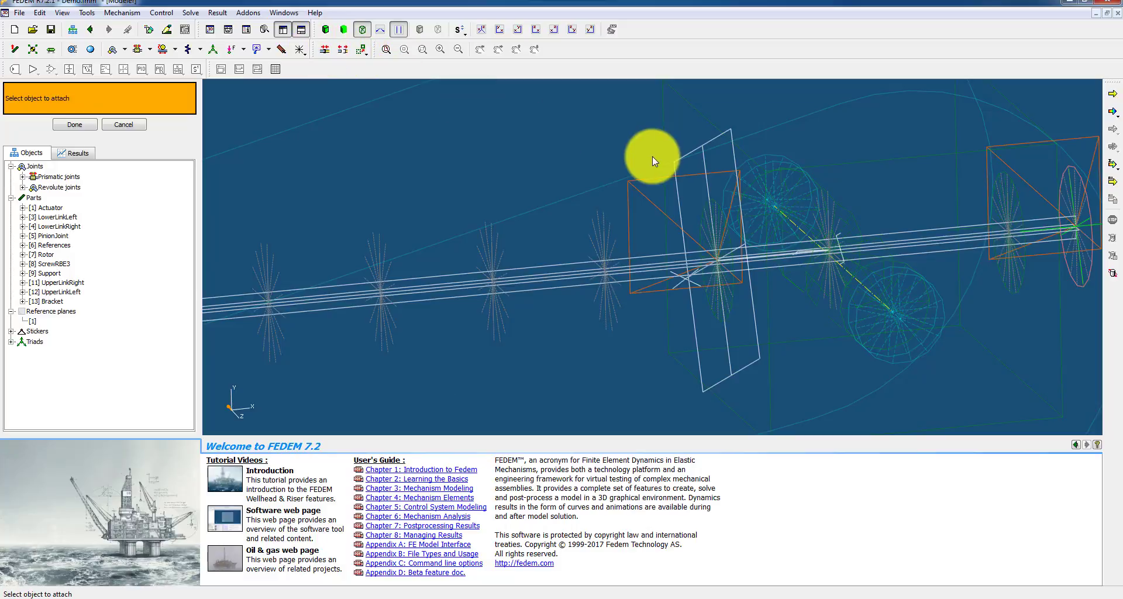
left_click(687, 153)
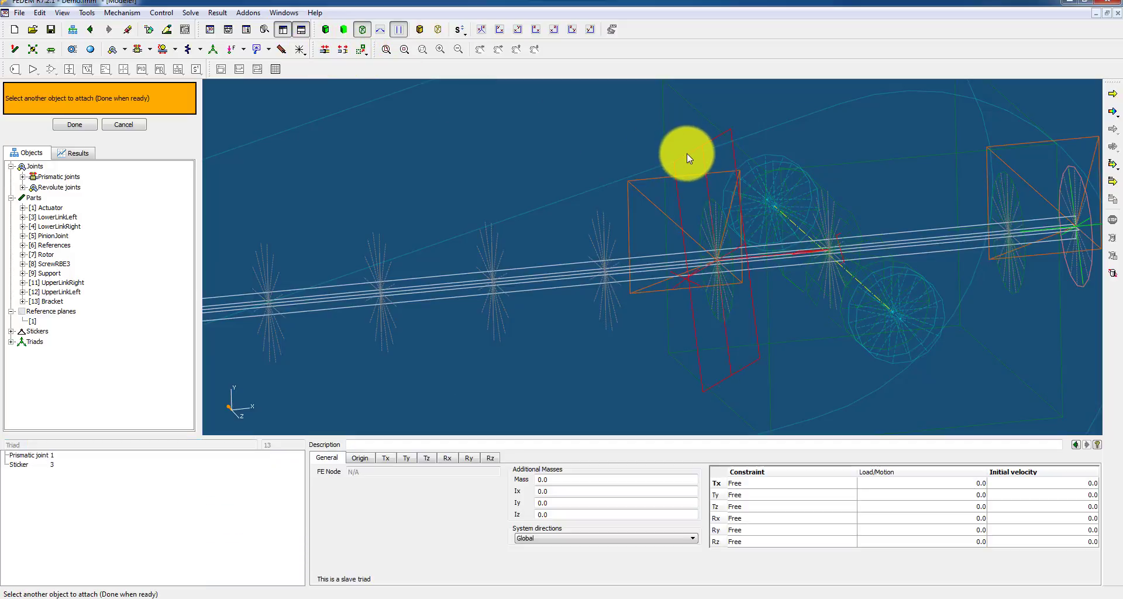
middle_click(687, 153)
left_click(662, 114)
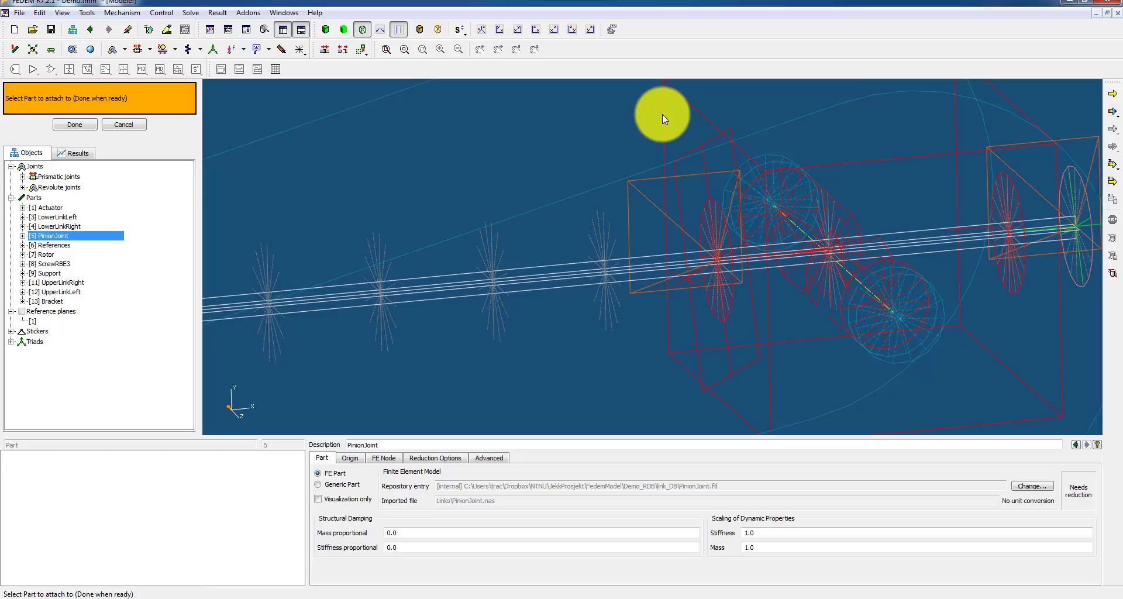
middle_click(618, 152)
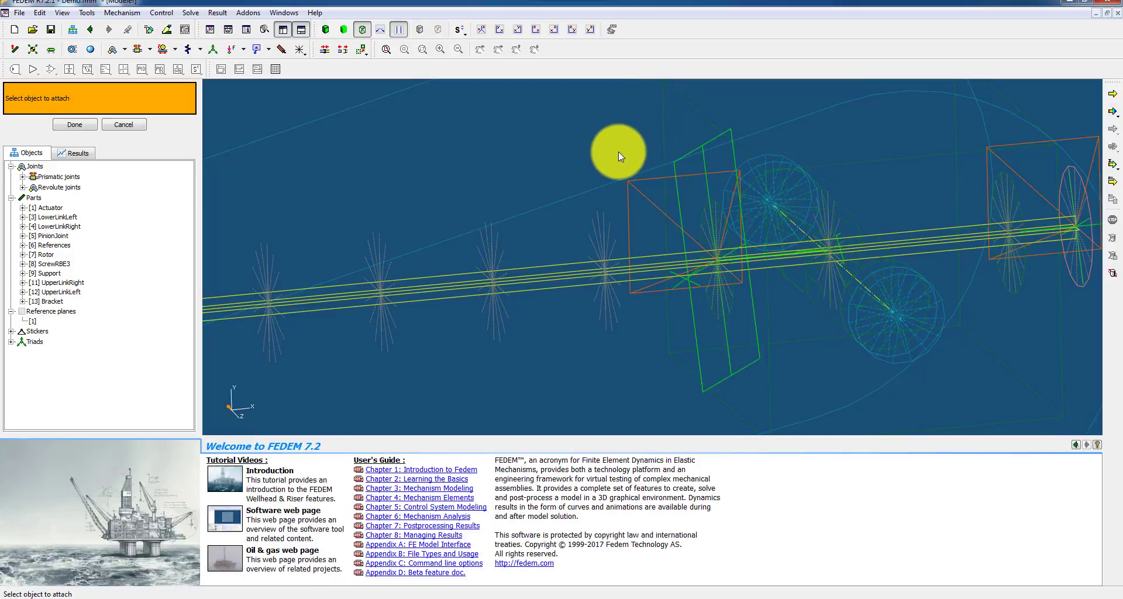
left_click(124, 125)
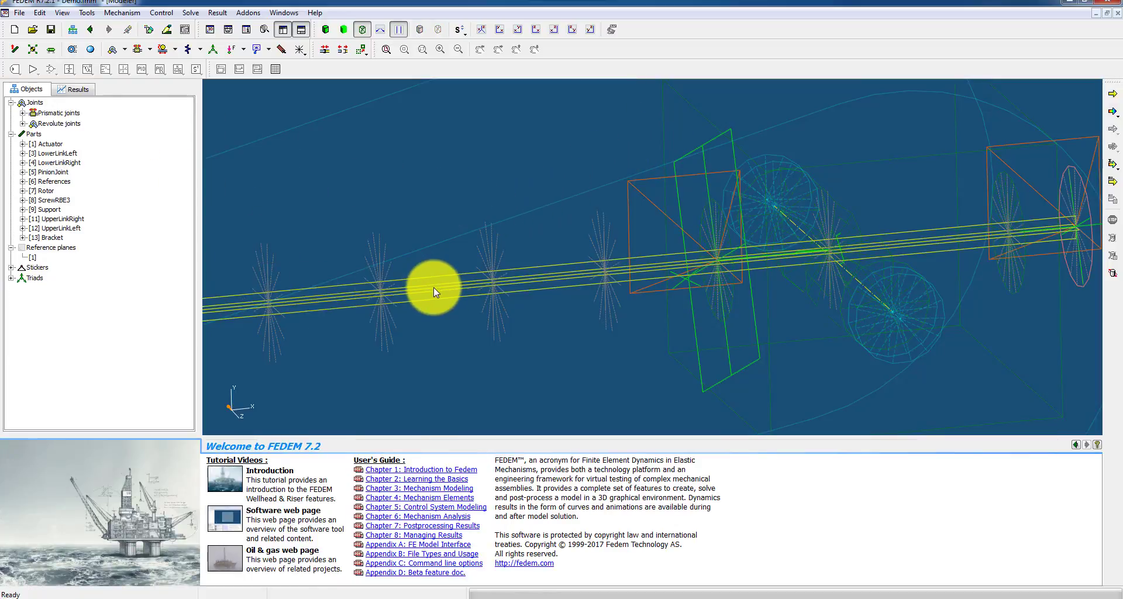
- Check the prismatic joint's slave and master triad attachments, comparing the joint in solid and line display
left_click(433, 286)
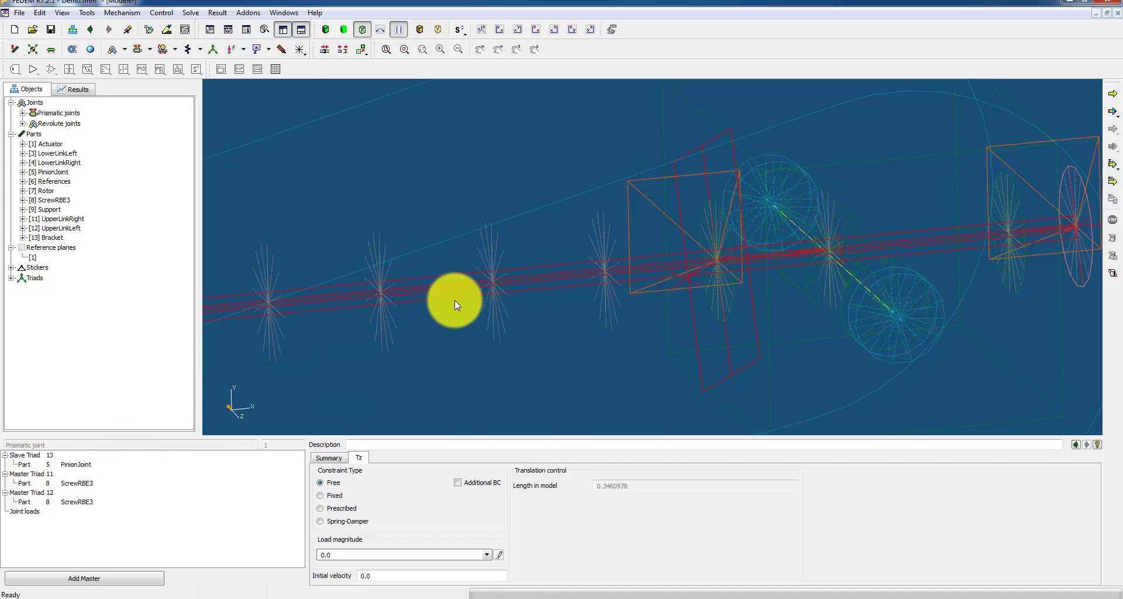
scroll(455, 302, "down", 5)
scroll(453, 304, "down", 3)
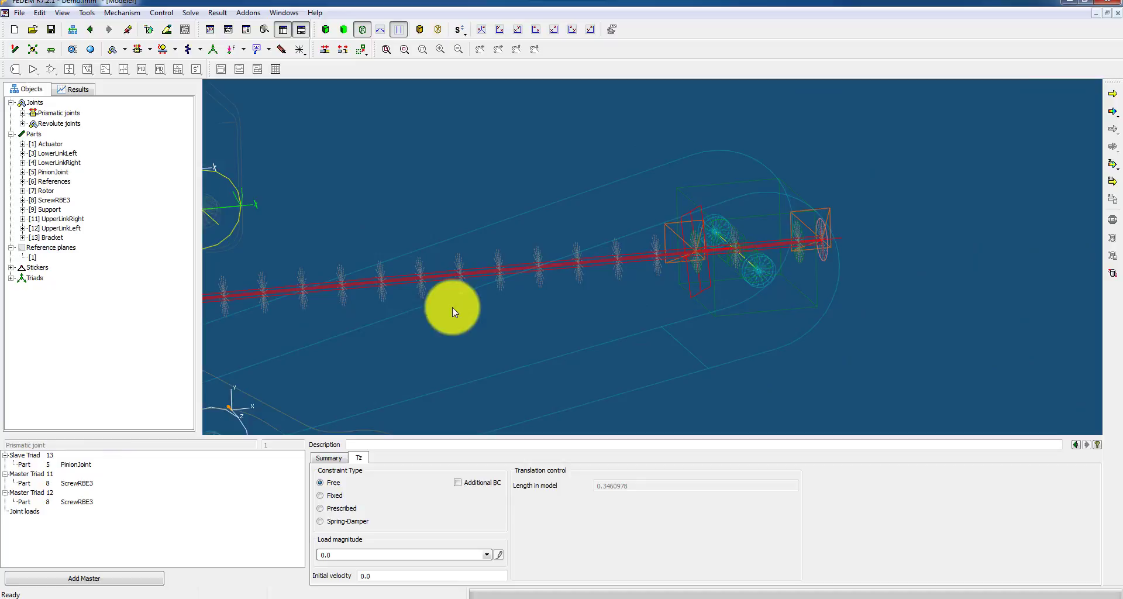
left_click(326, 29)
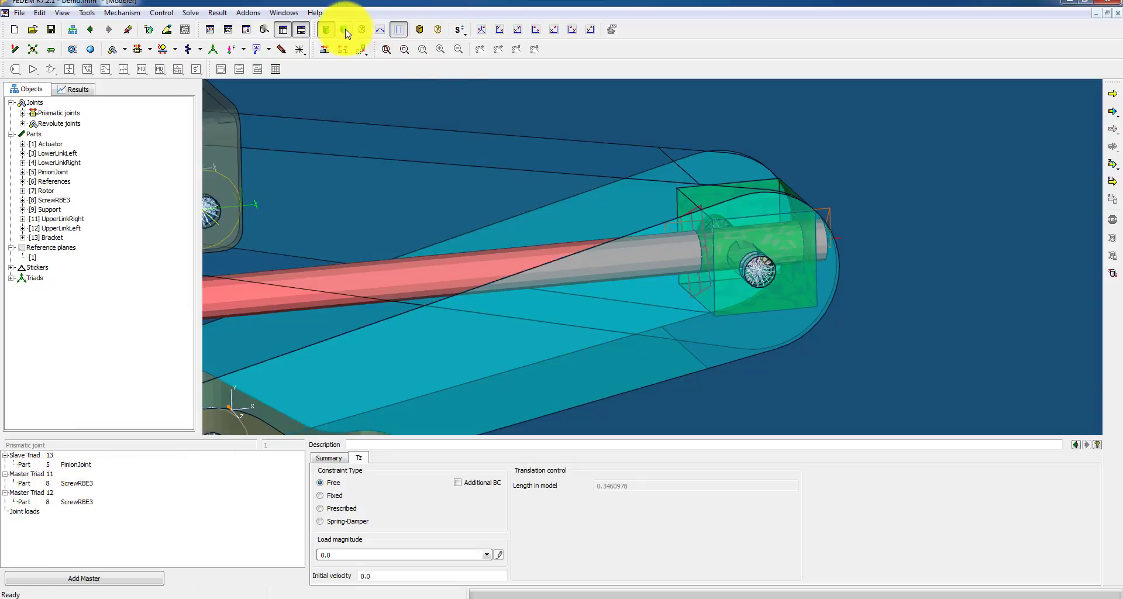
left_click(363, 31)
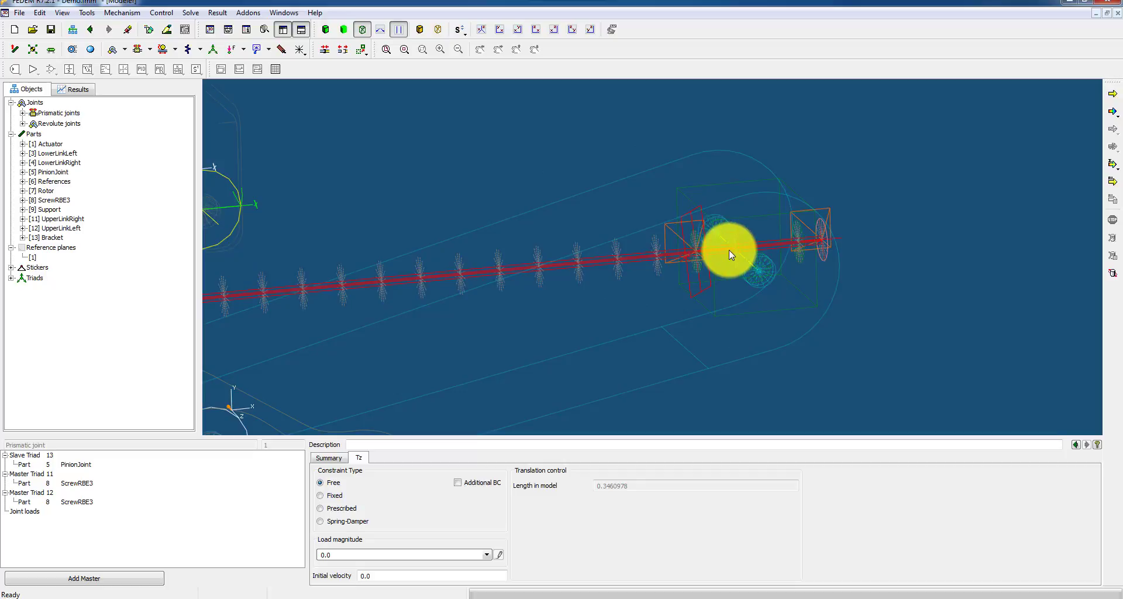
- Switch the parts to solid display and examine the screw from the pinion block to the actuator end
left_click(325, 31)
left_click(841, 331)
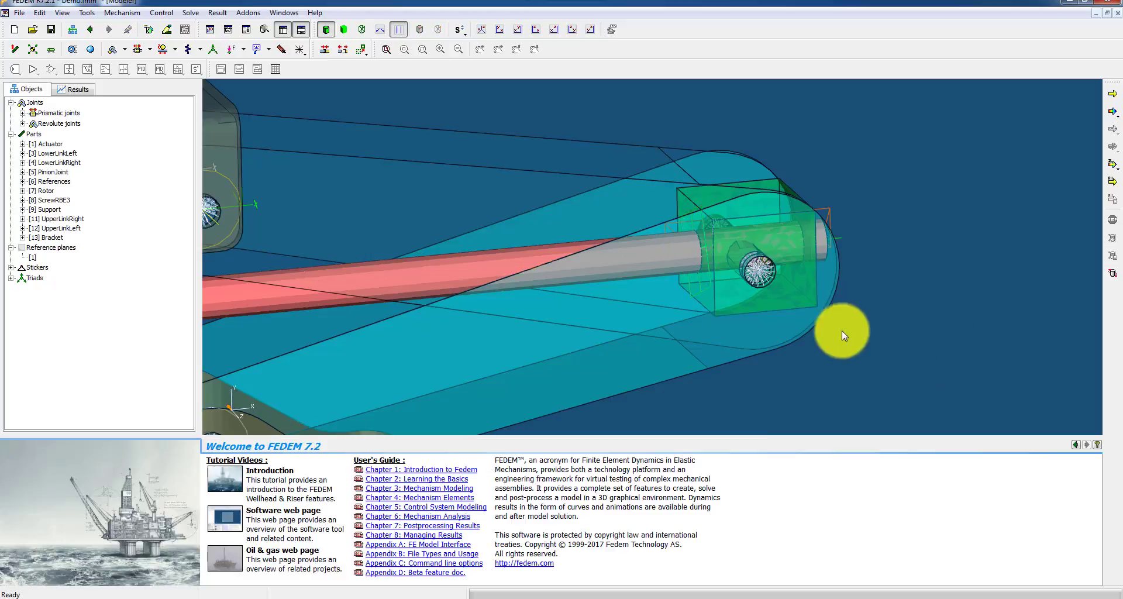
middle_click_drag(653, 291, 623, 184)
left_click(578, 187)
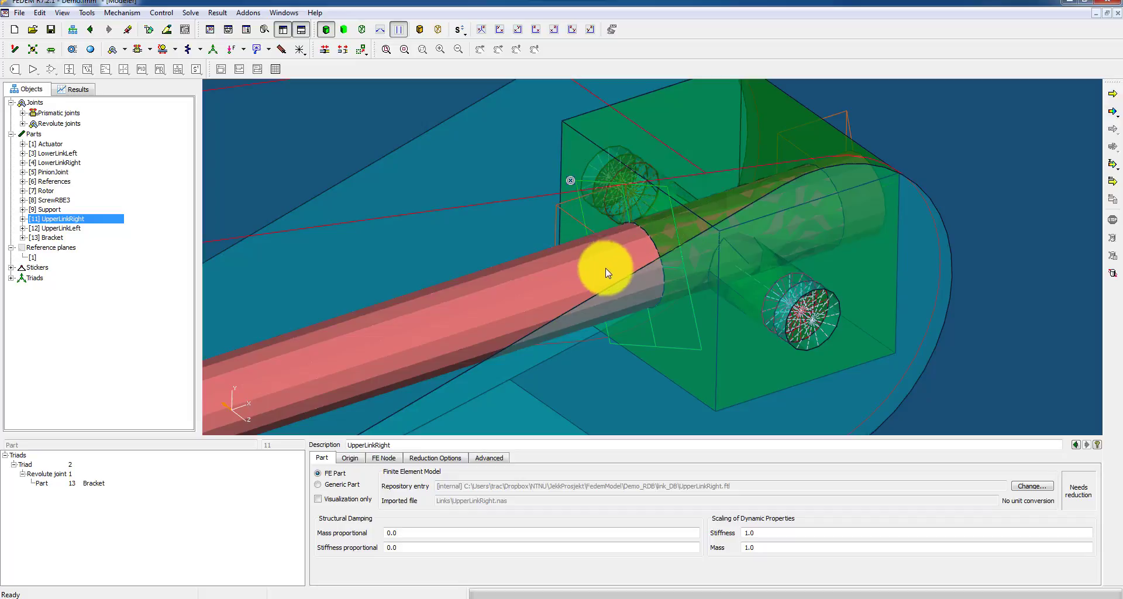
scroll(603, 275, "down", 3)
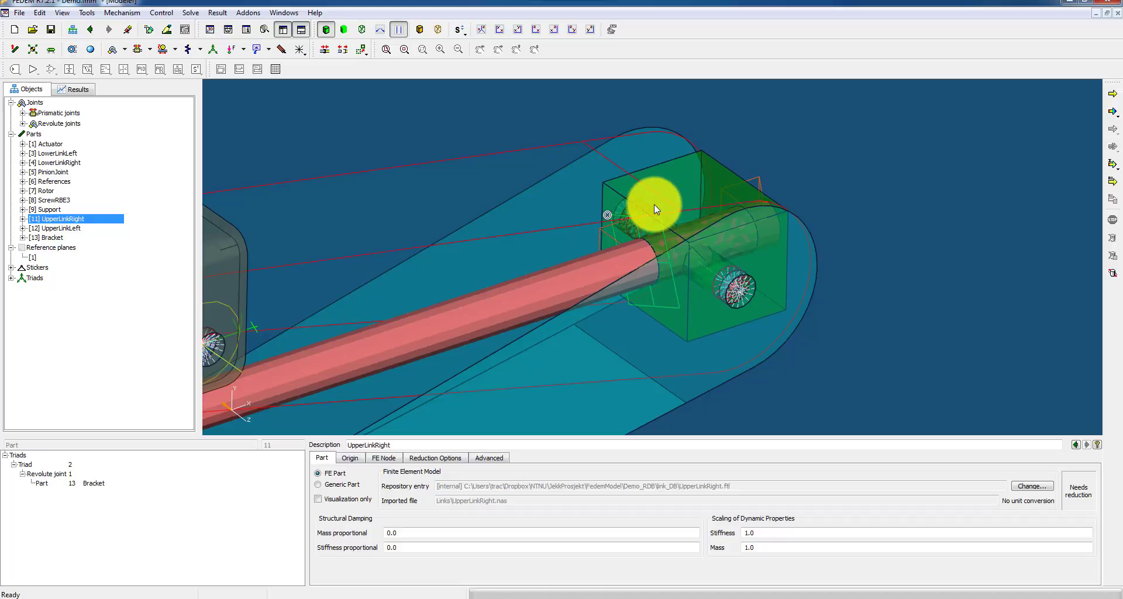
left_click(362, 159)
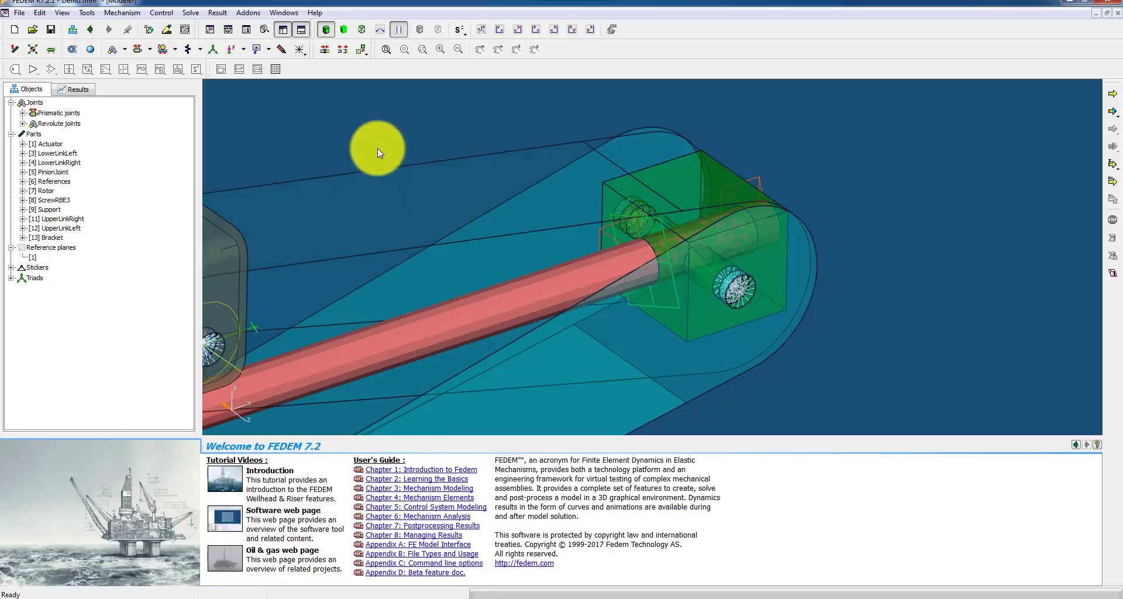
middle_click_drag(369, 214, 614, 326)
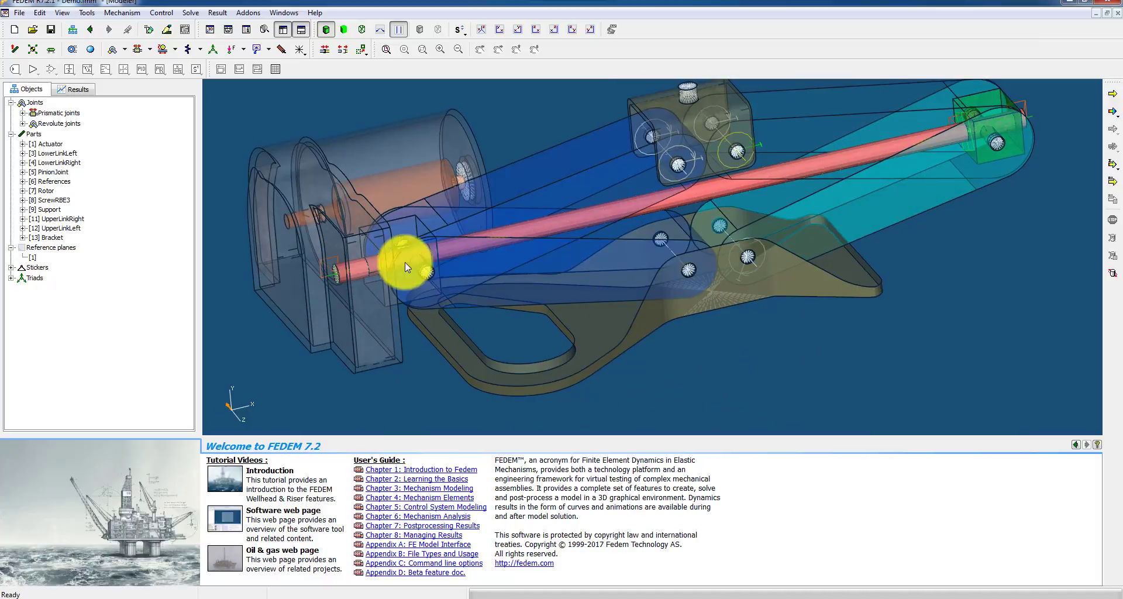
middle_click_drag(404, 262, 696, 231)
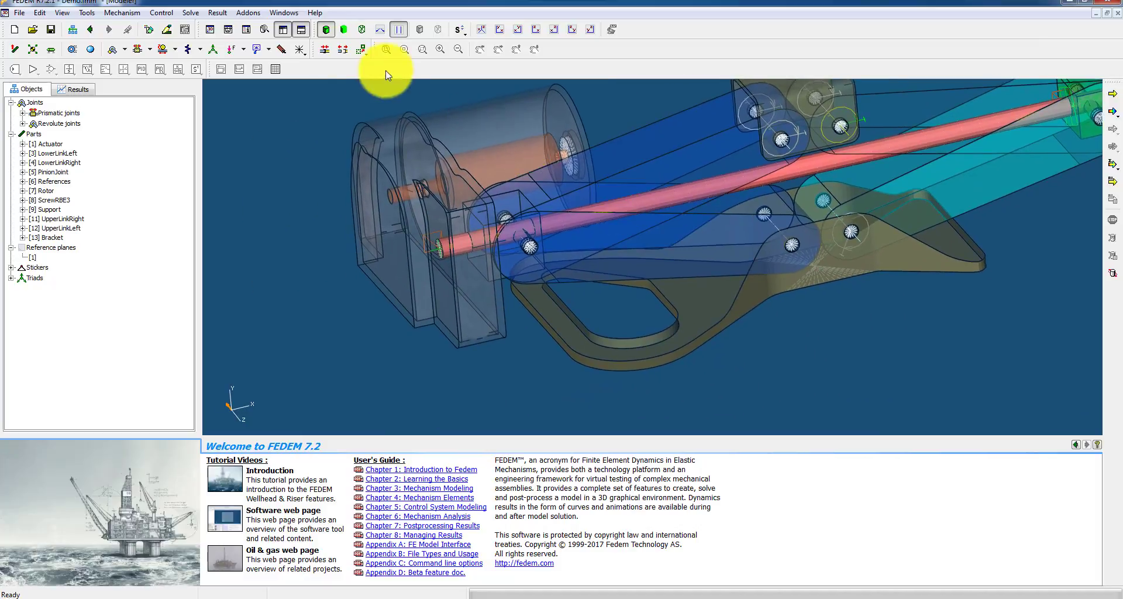
left_click(362, 30)
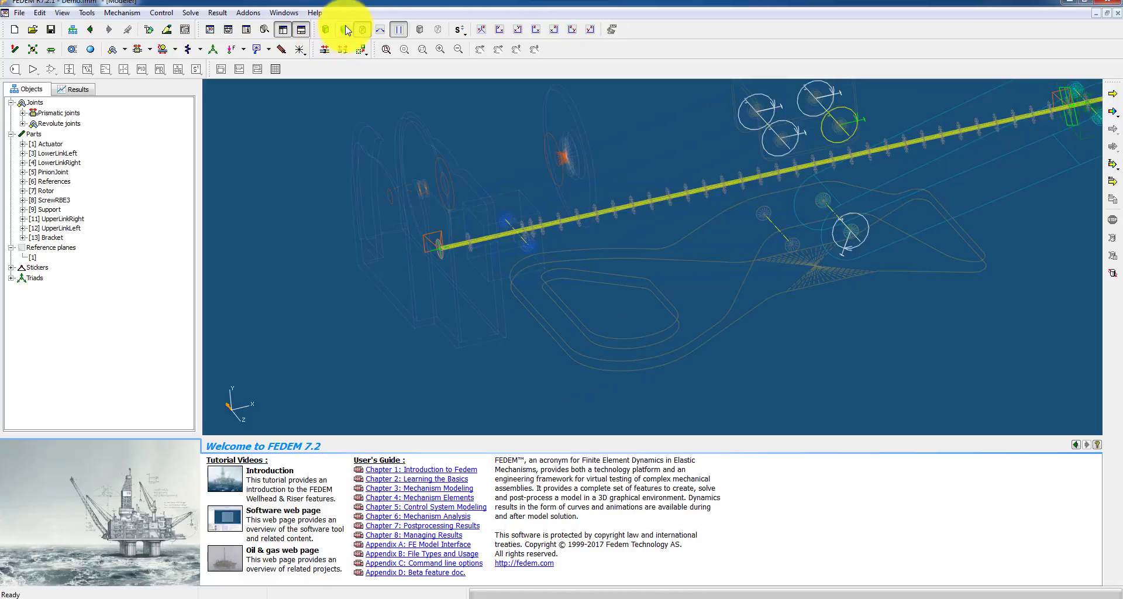
left_click(167, 29)
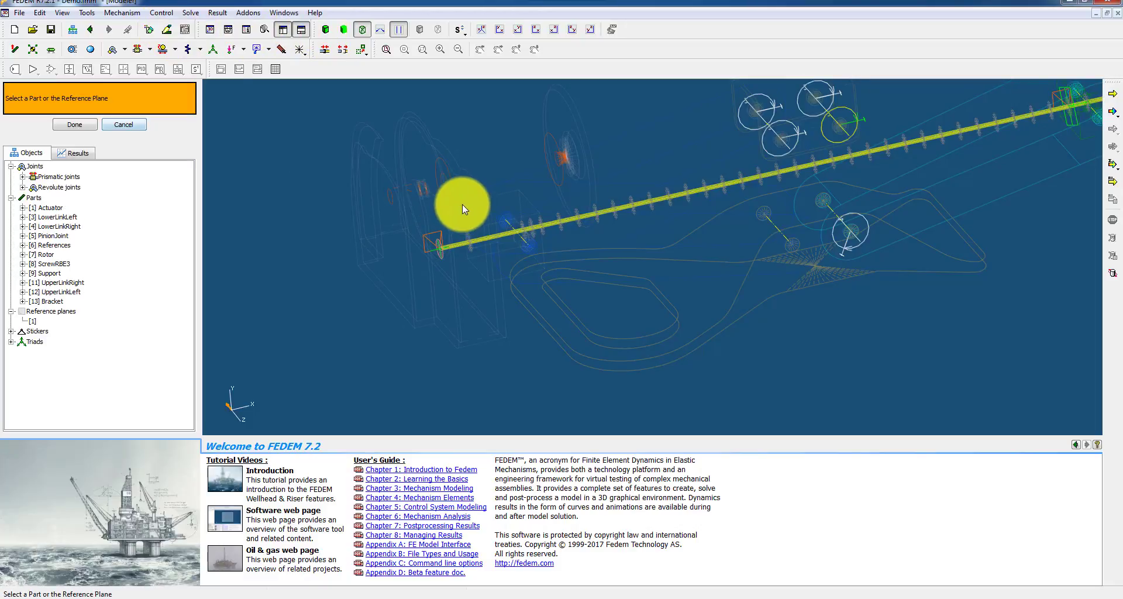
left_click(462, 205)
left_click(690, 371)
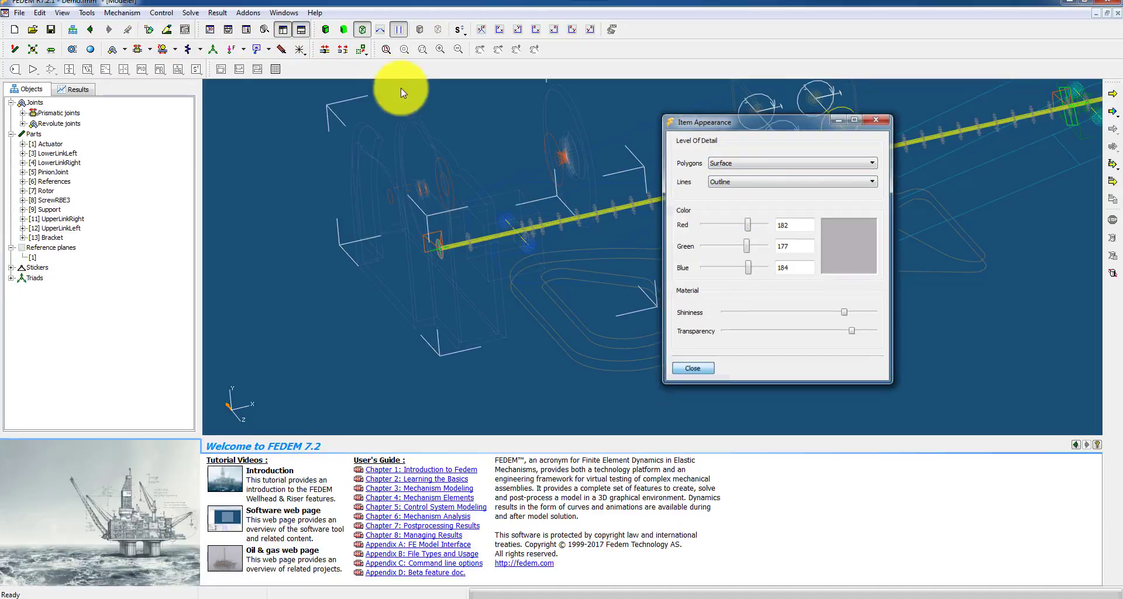
left_click(327, 29)
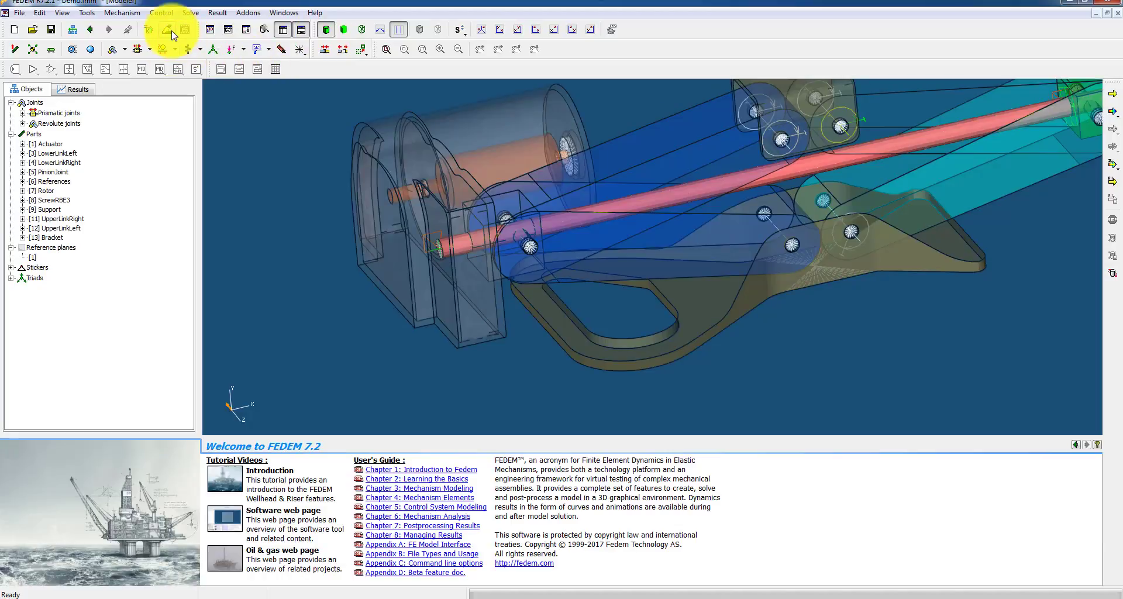
- Make the Actuator part fully opaque and set its line level of detail to Surface
left_click(168, 29)
left_click(474, 281)
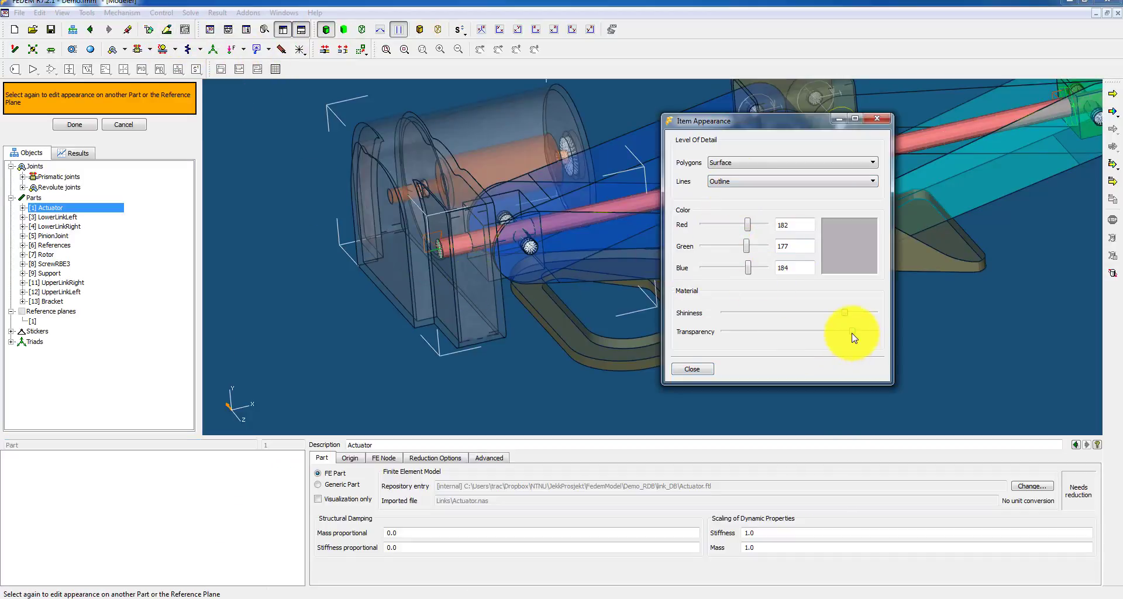
left_click_drag(852, 331, 849, 331)
left_click_drag(742, 341, 710, 326)
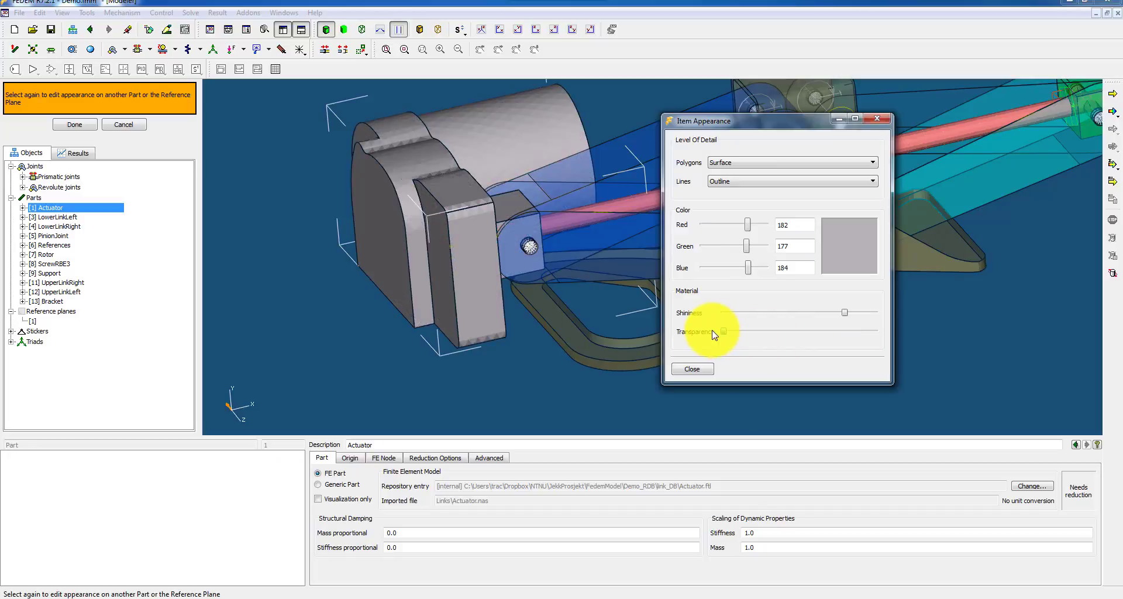
left_click(725, 180)
left_click(723, 198)
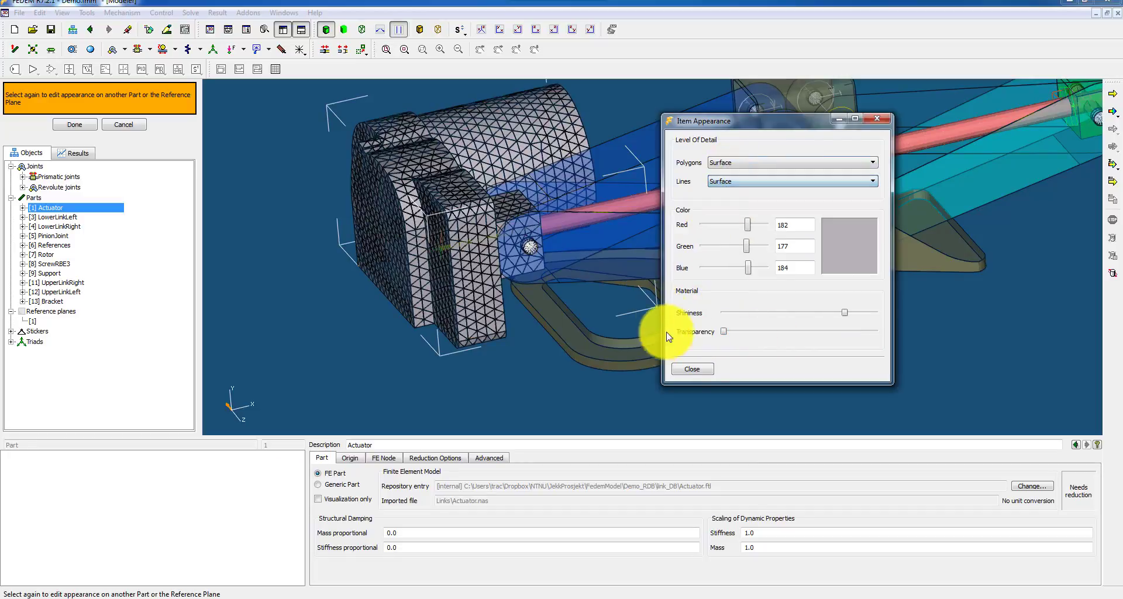
left_click(691, 369)
- Begin another prismatic joint and set its glider start at a mesh node near the lower edge of the Actuator's foot
scroll(409, 346, "up", 2)
scroll(409, 346, "up", 3)
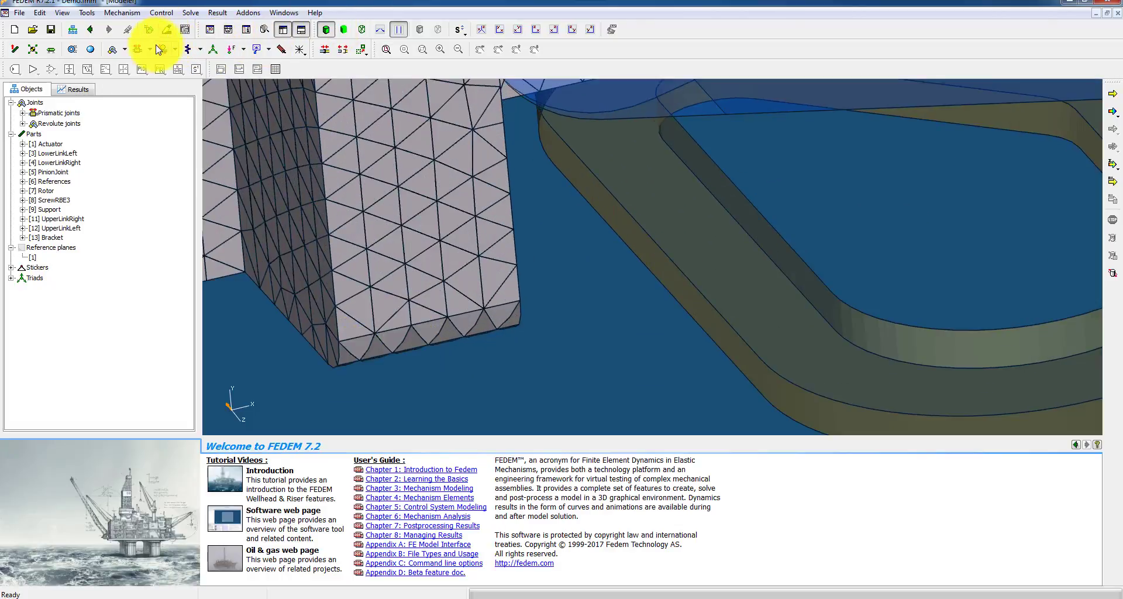
left_click(138, 49)
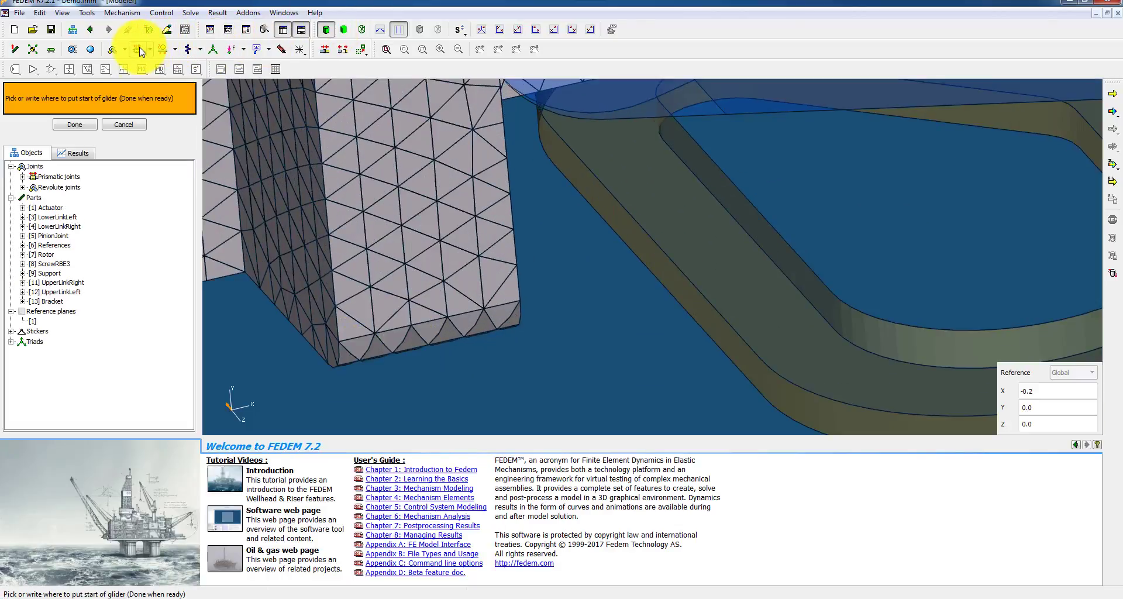
left_click(374, 332)
middle_click(380, 326)
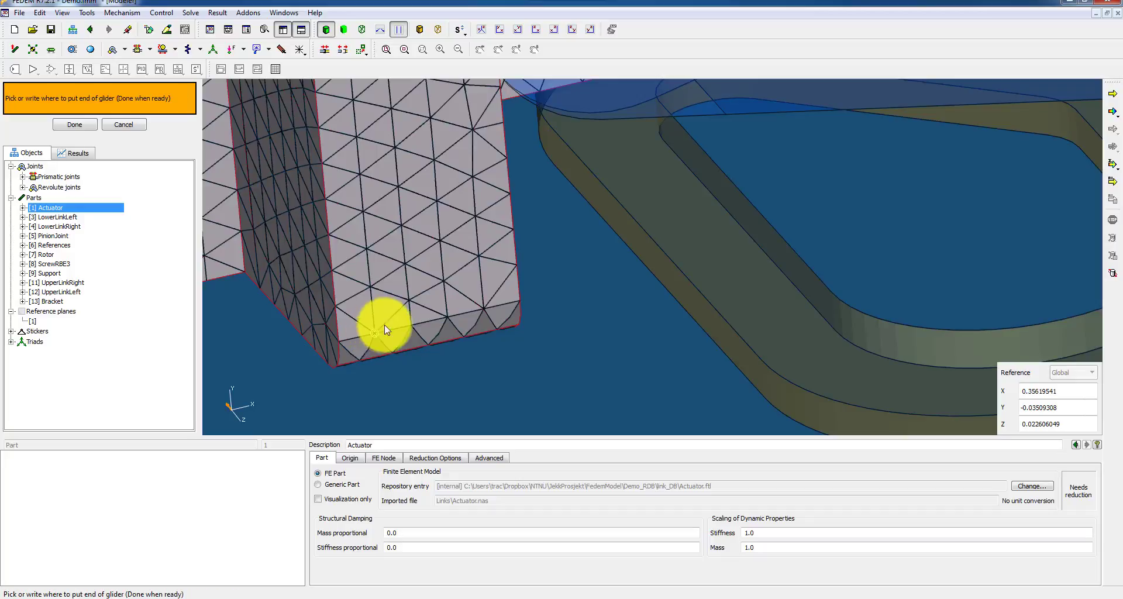
- Place the glider end at a mesh node near the opposite corner of the foot's lower edge to complete the prismatic joint
left_click(495, 302)
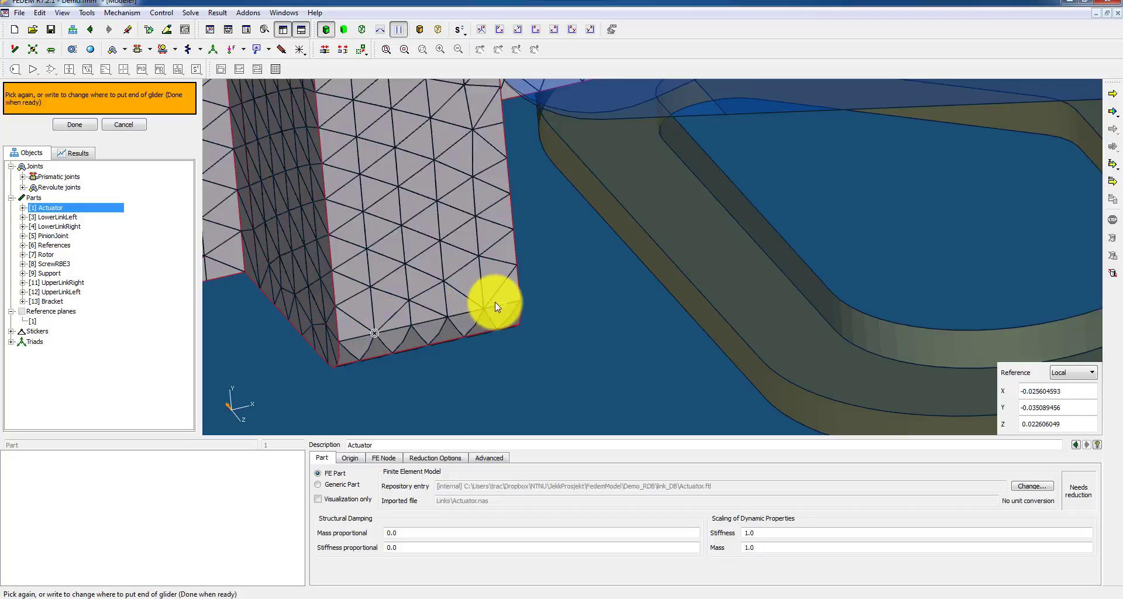
middle_click(487, 306)
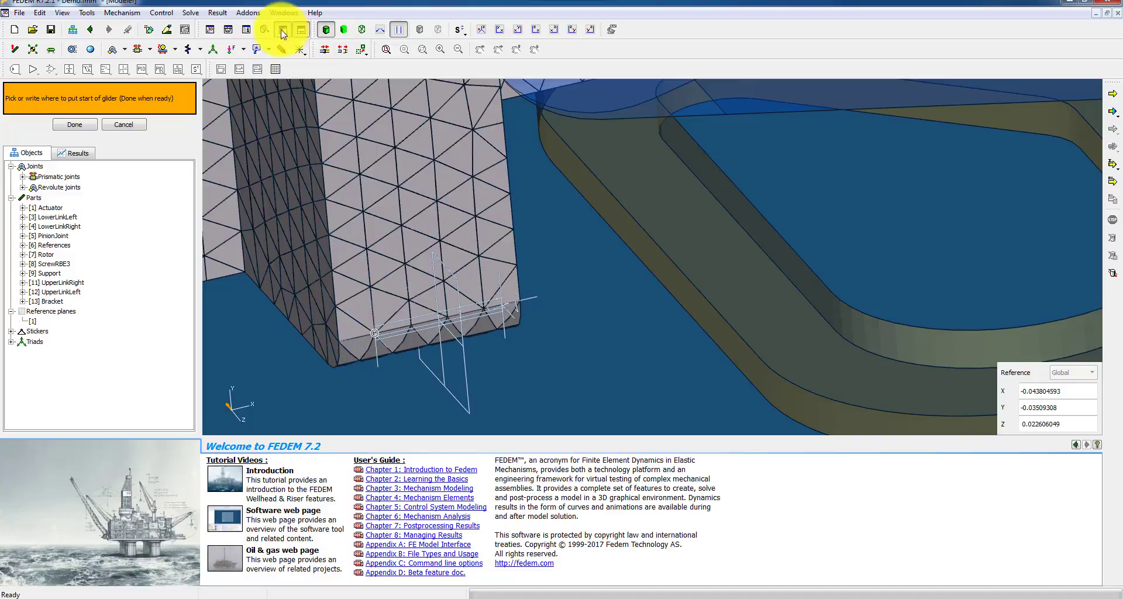
- Set the Actuator's line level of detail to Outline and make the part mostly transparent
left_click(169, 28)
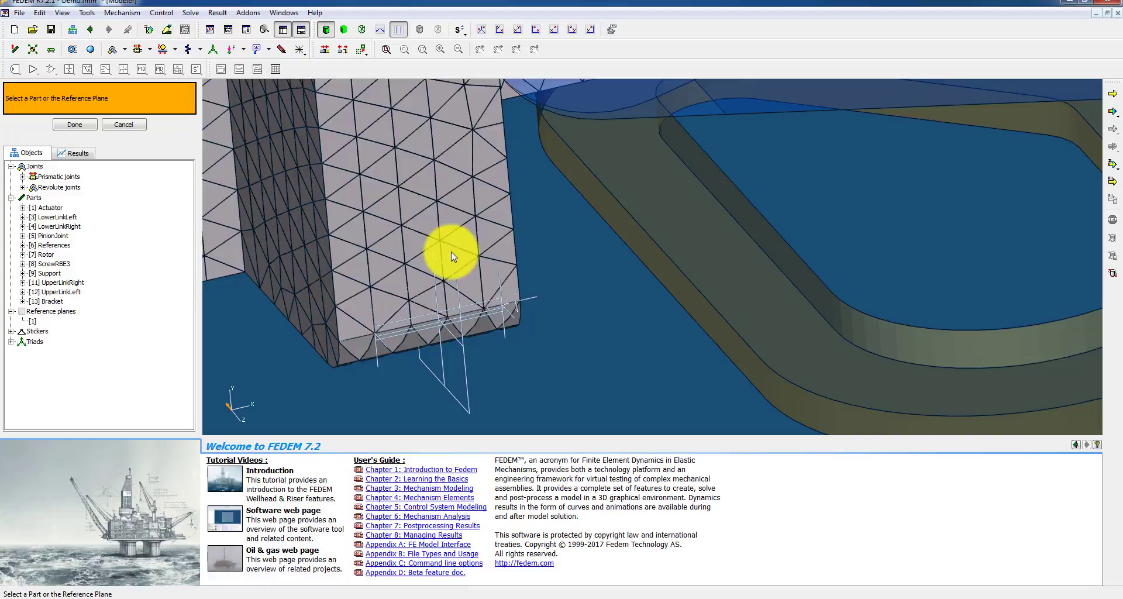
left_click(413, 233)
left_click(732, 182)
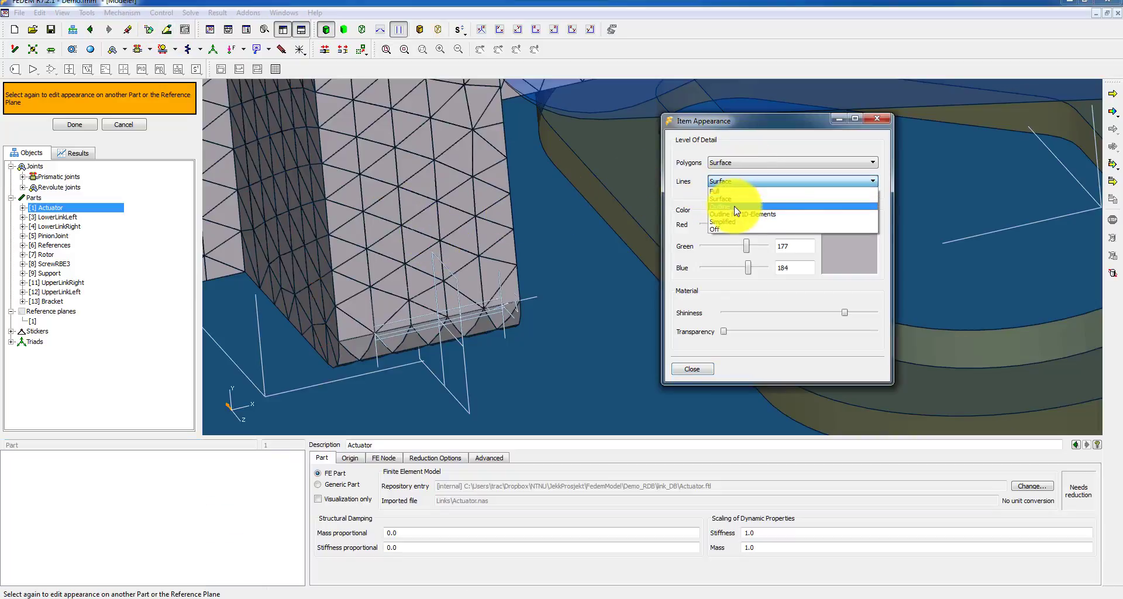
left_click(734, 206)
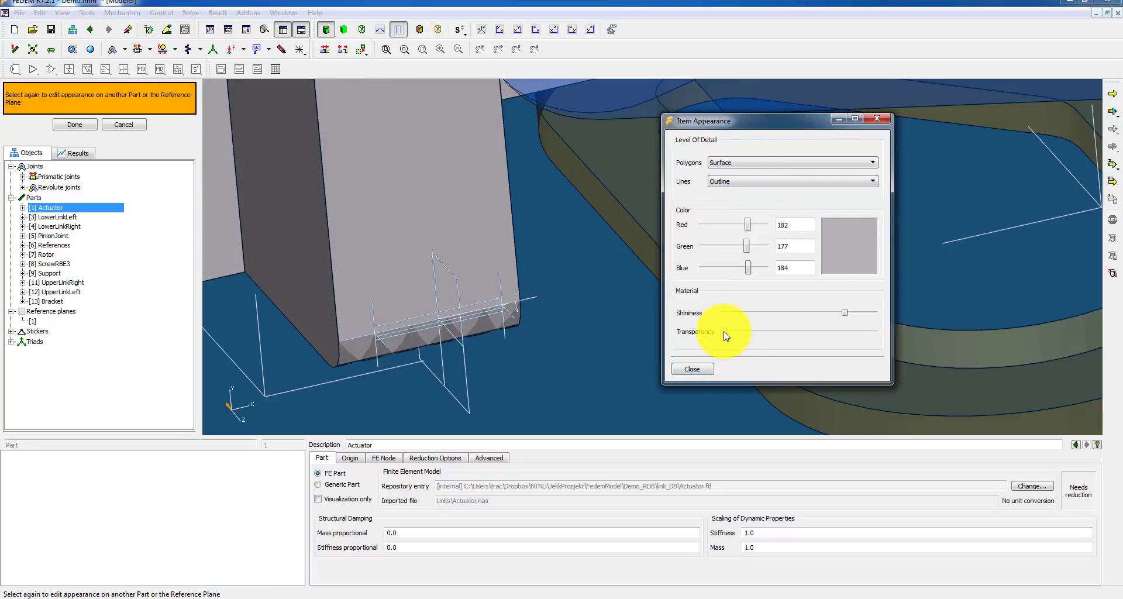
left_click_drag(725, 334, 842, 345)
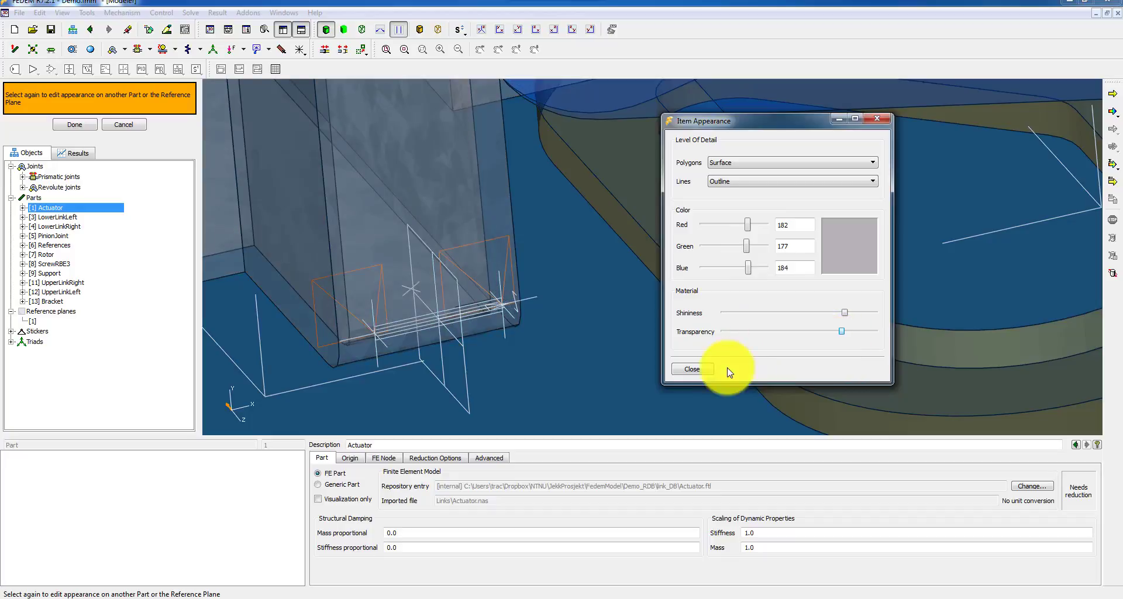
left_click(695, 371)
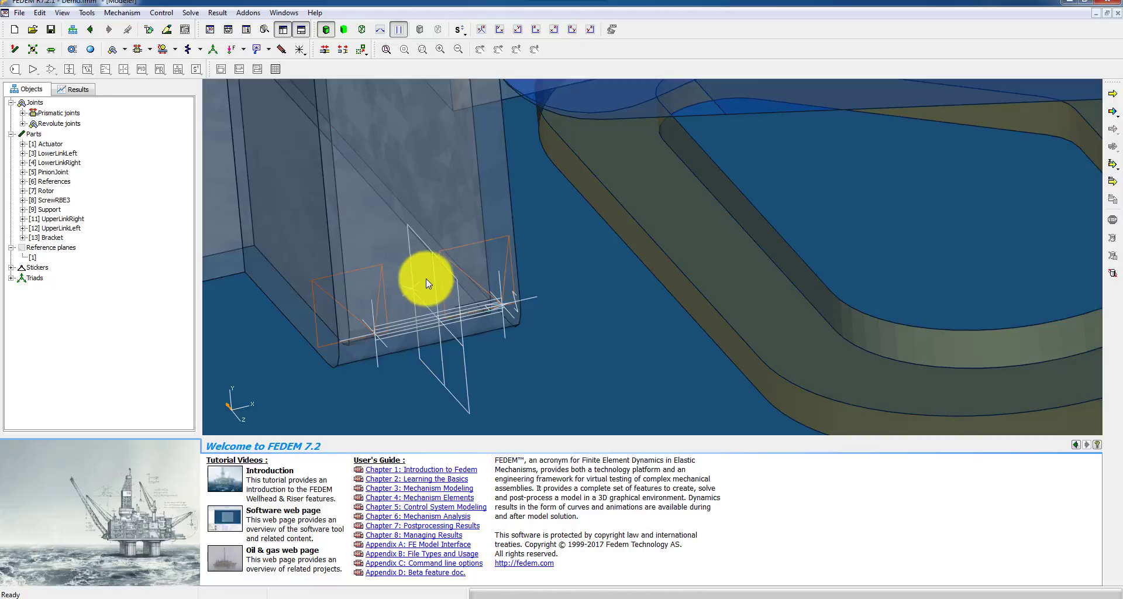
- Remove the new prismatic joint's stickers and Smart Move the joint from its start triad to the centre of the screw's end face inside the Actuator
left_click(131, 14)
left_click(151, 117)
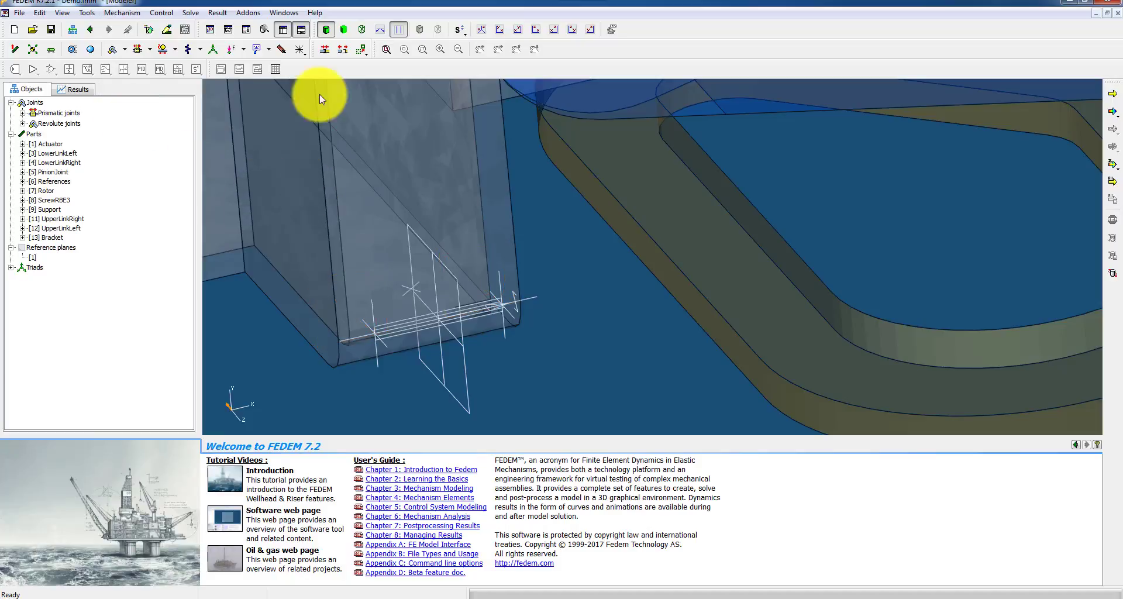
left_click(364, 50)
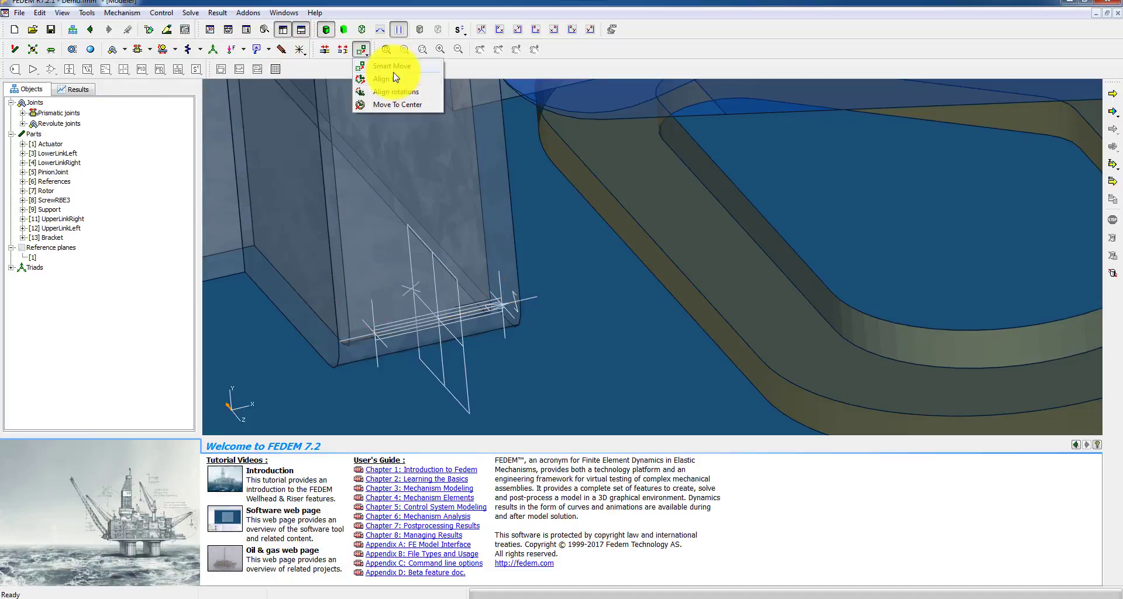
left_click(395, 75)
left_click(375, 335)
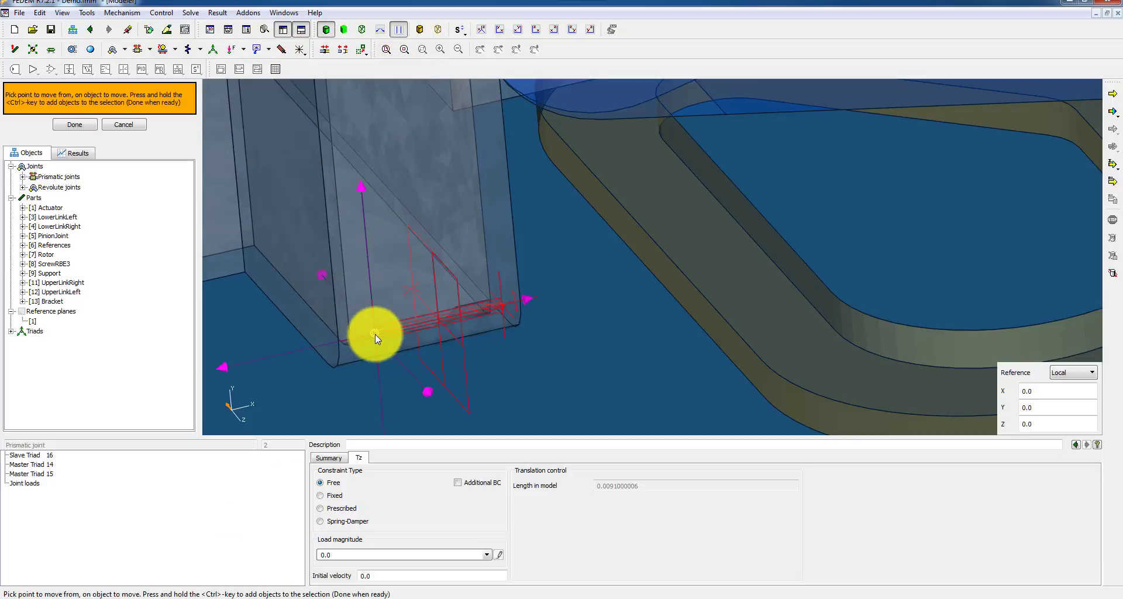
left_click(396, 347)
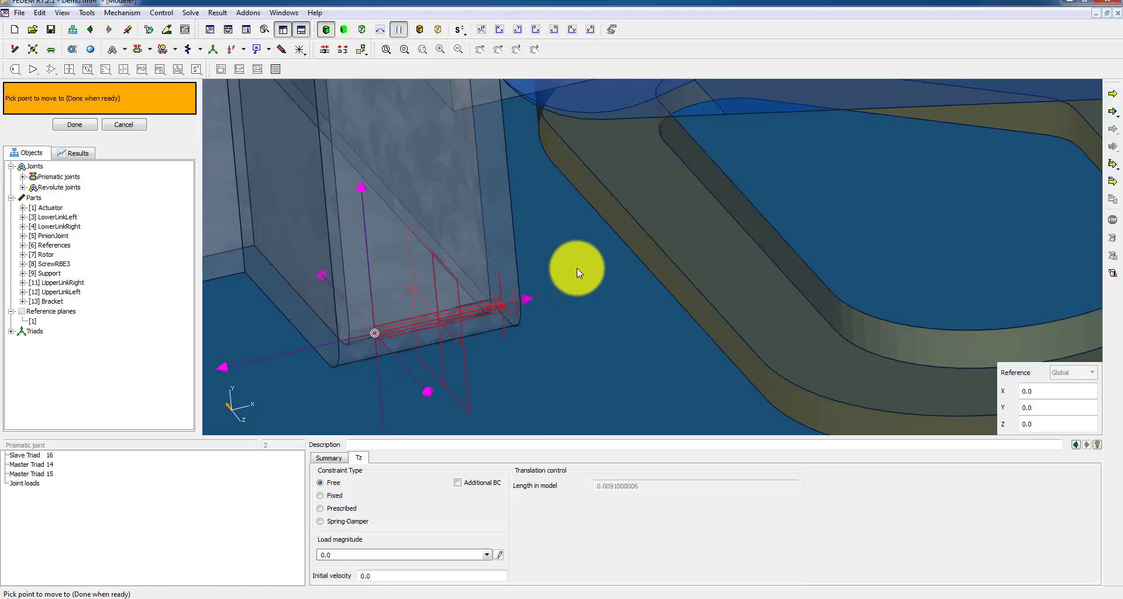
scroll(577, 268, "down", 3)
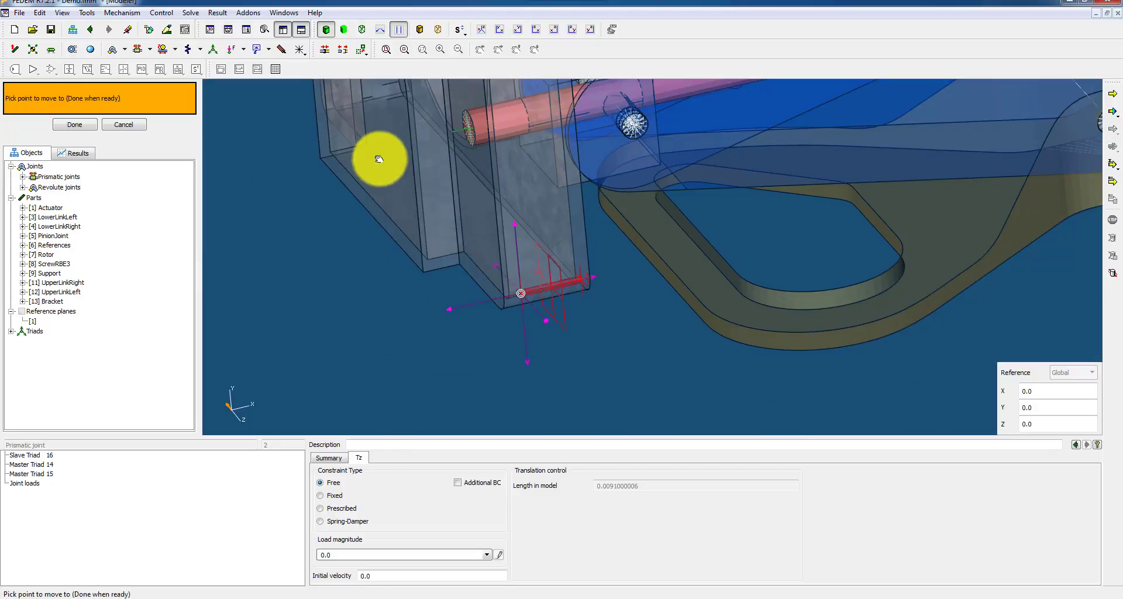
scroll(573, 280, "up", 5)
scroll(515, 270, "up", 2)
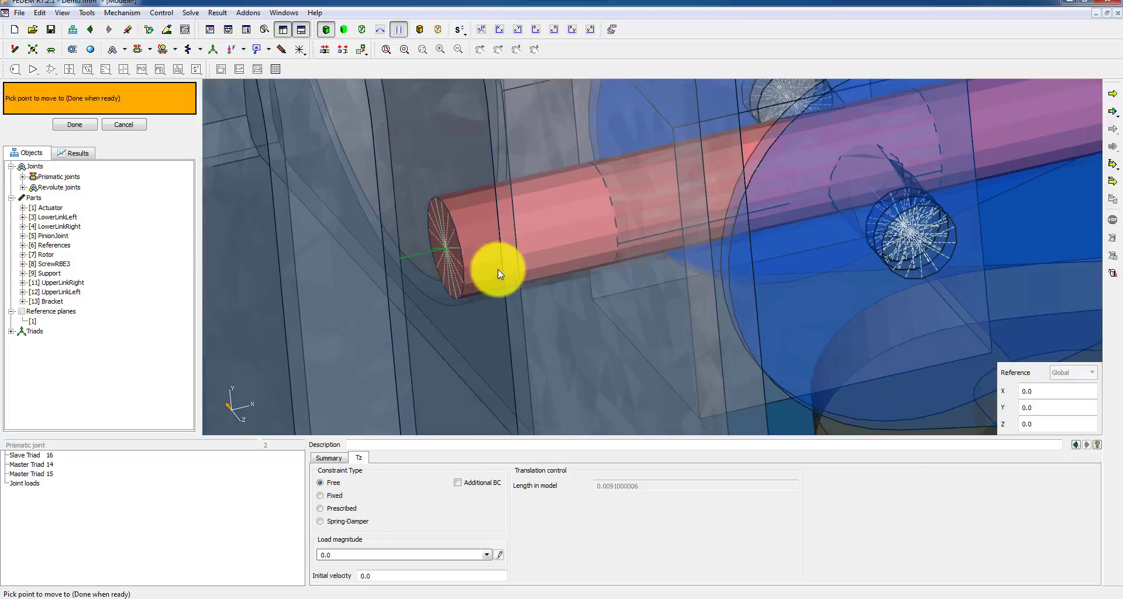
left_click(445, 248)
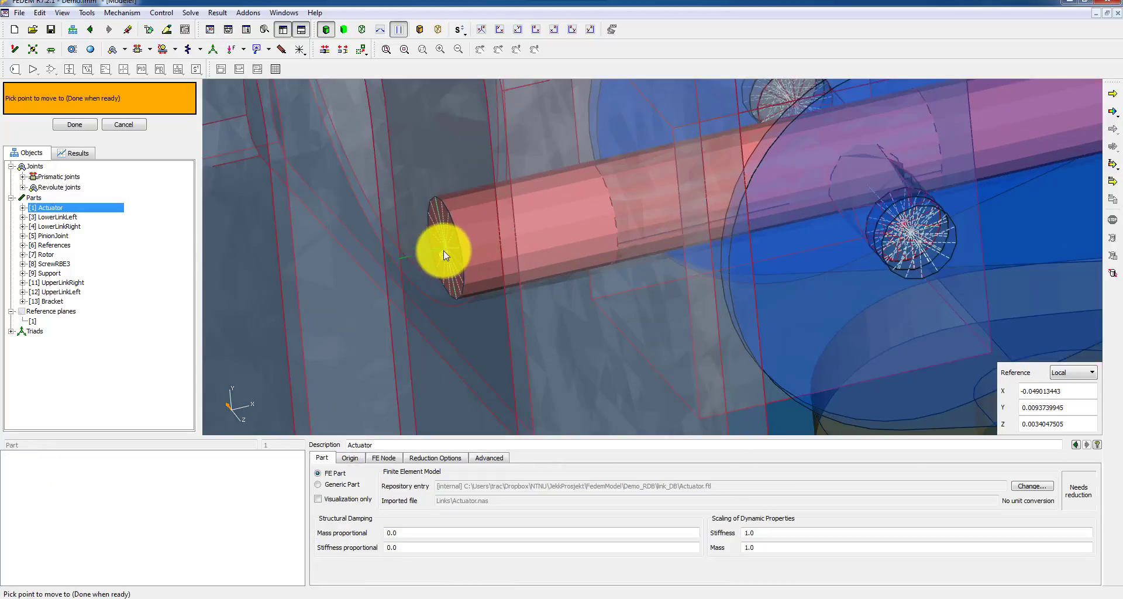
left_click(445, 247)
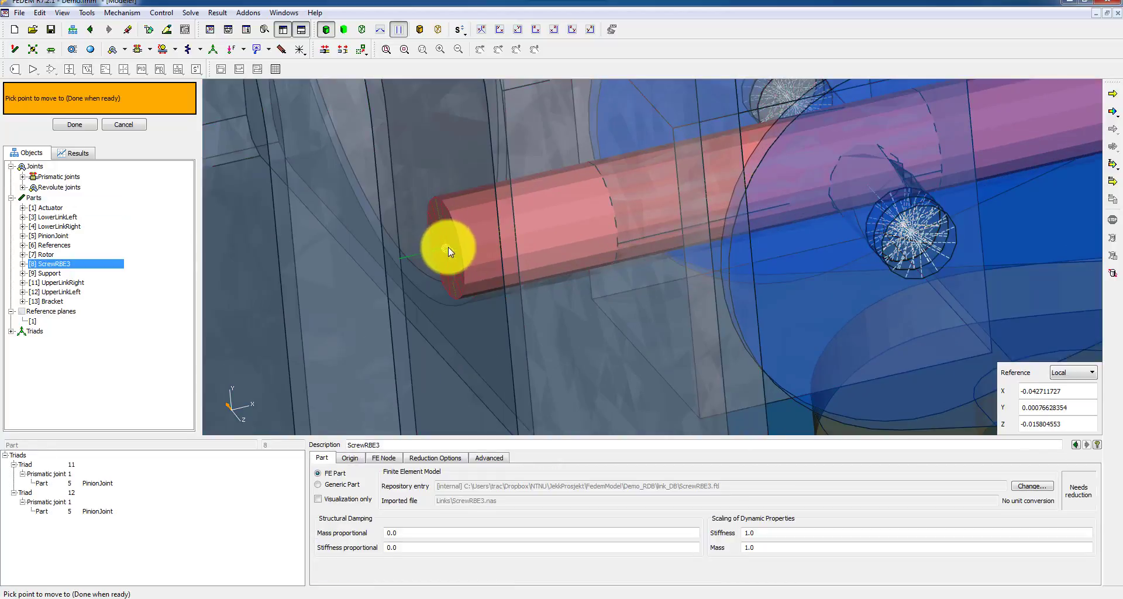
left_click(472, 260)
left_click(474, 258)
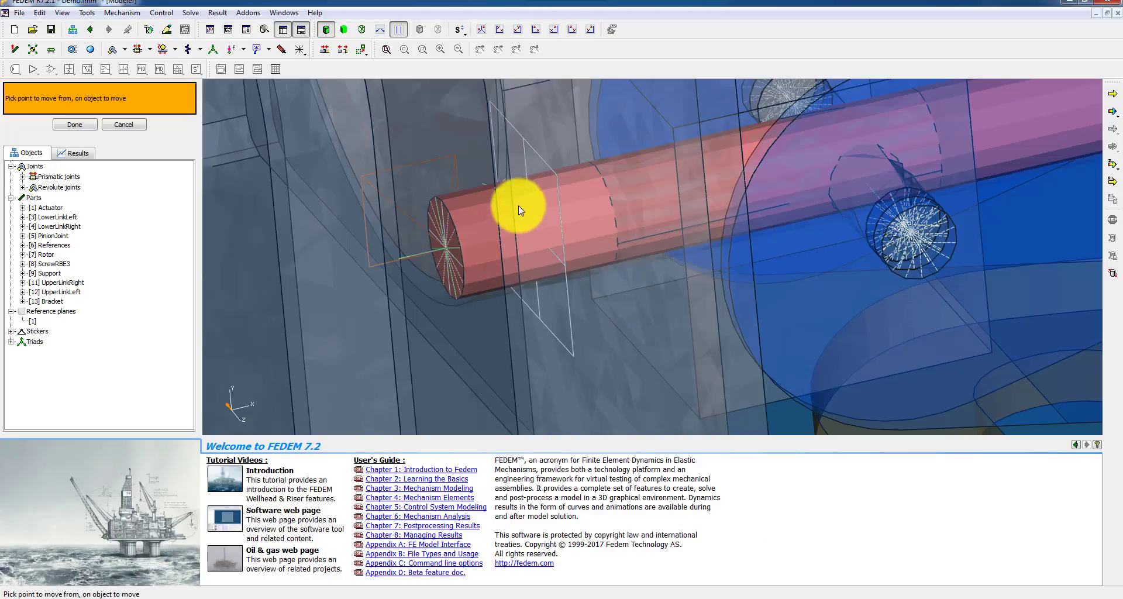
- In line display, Smart Move the new joint's other master triad to the centre of the screw's far end beyond the pinion block
left_click(362, 29)
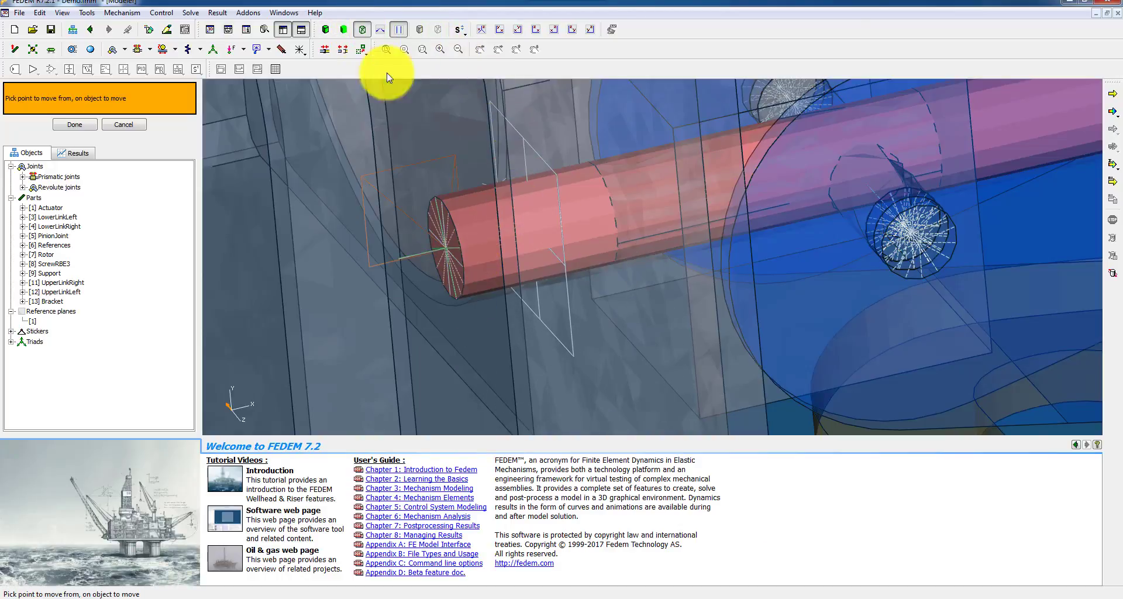
scroll(641, 214, "up", 3)
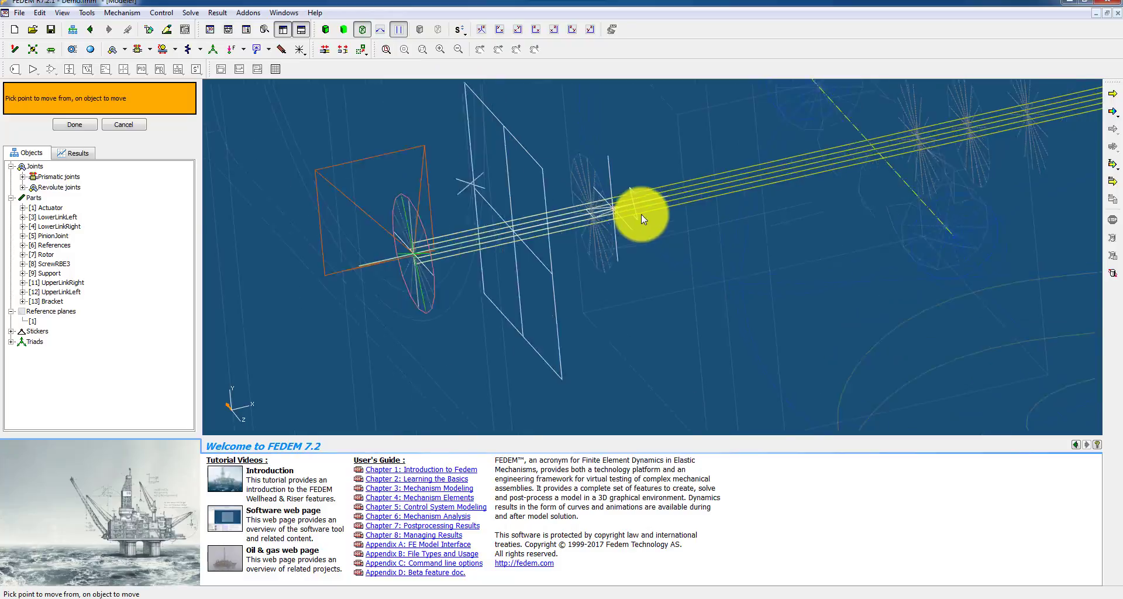
left_click(363, 50)
left_click(386, 66)
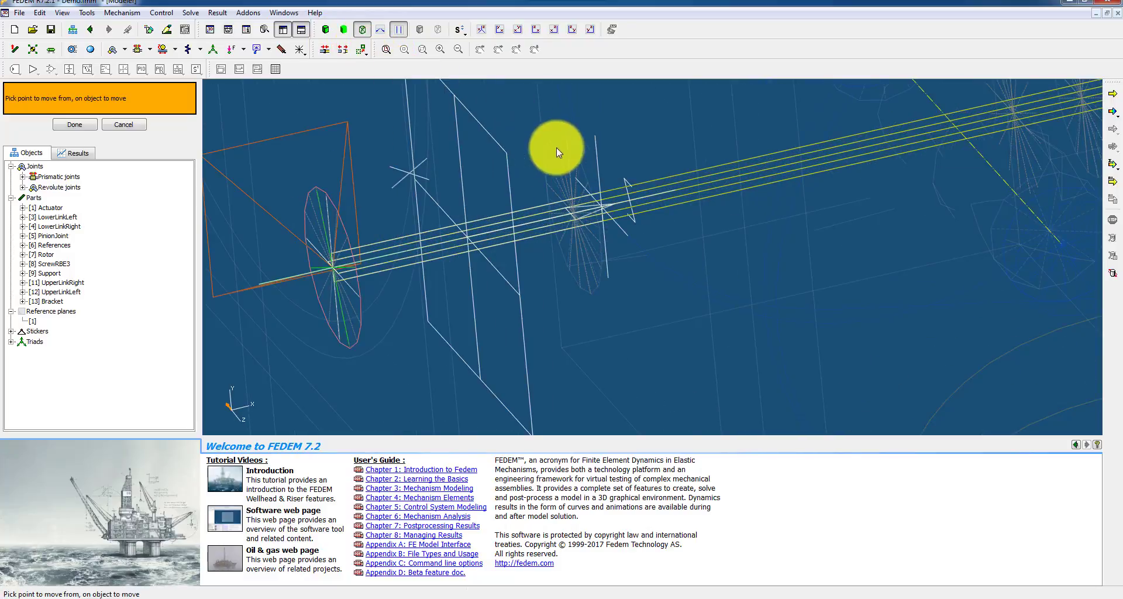
left_click(601, 187)
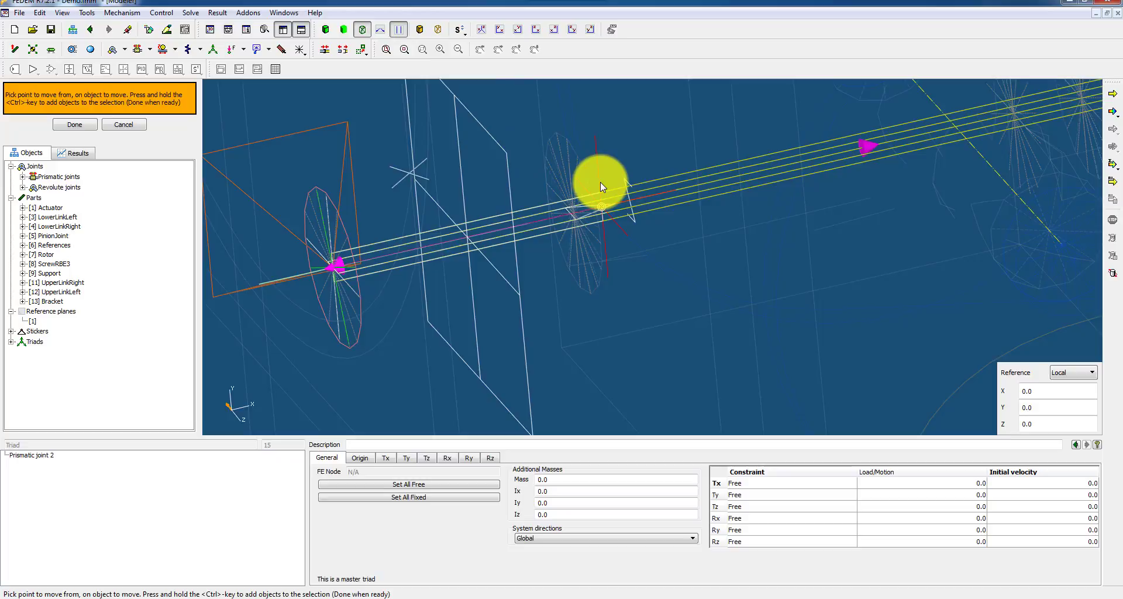
left_click(623, 219)
scroll(589, 220, "down", 4)
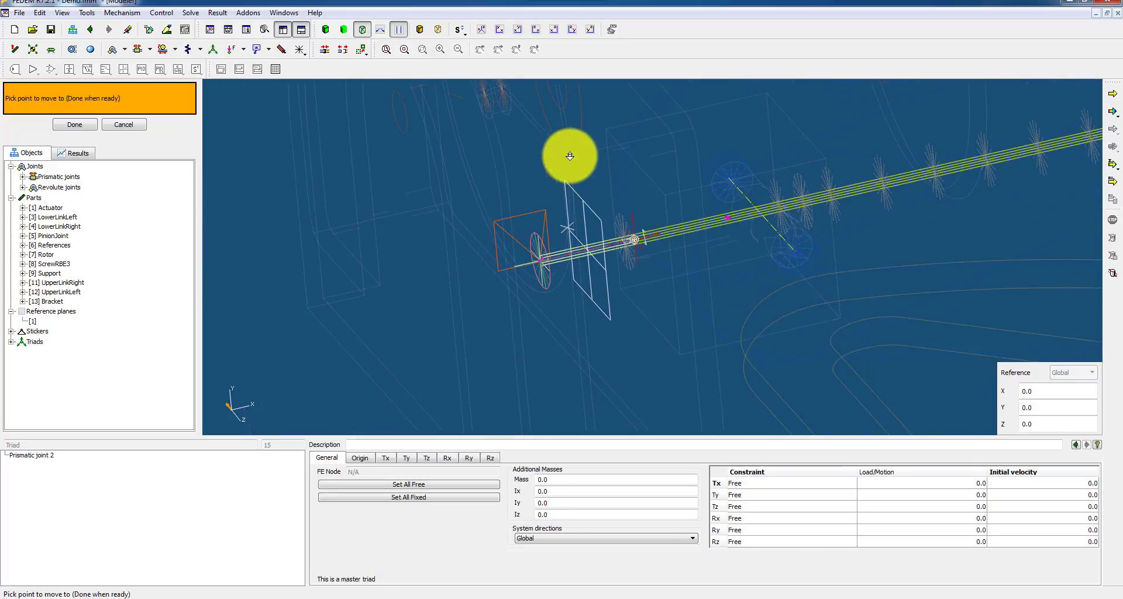
middle_click_drag(570, 156, 559, 217)
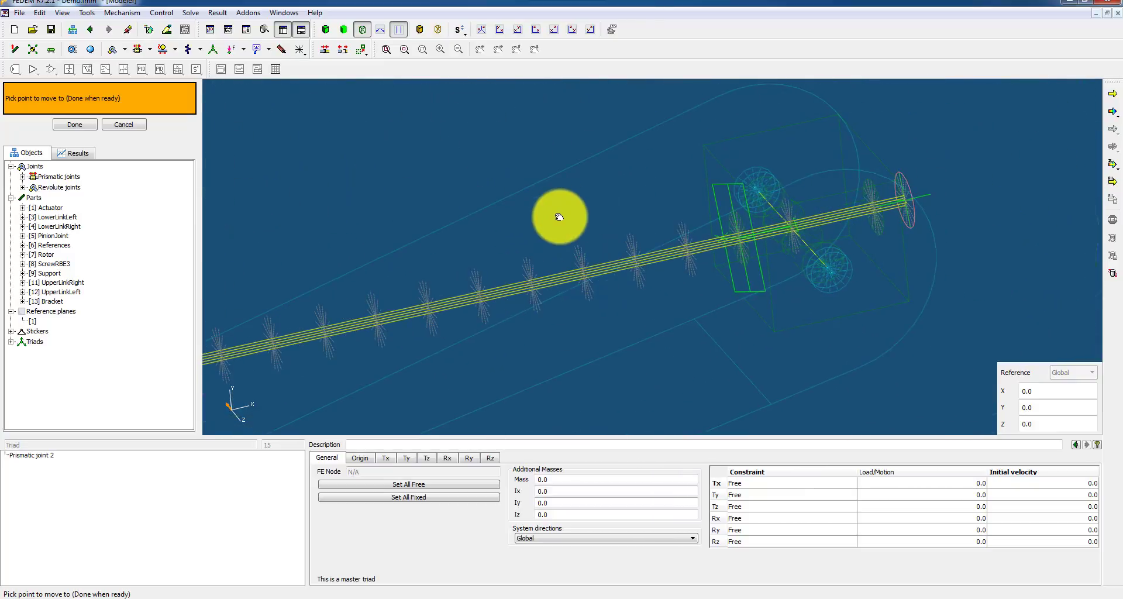
scroll(998, 147, "up", 3)
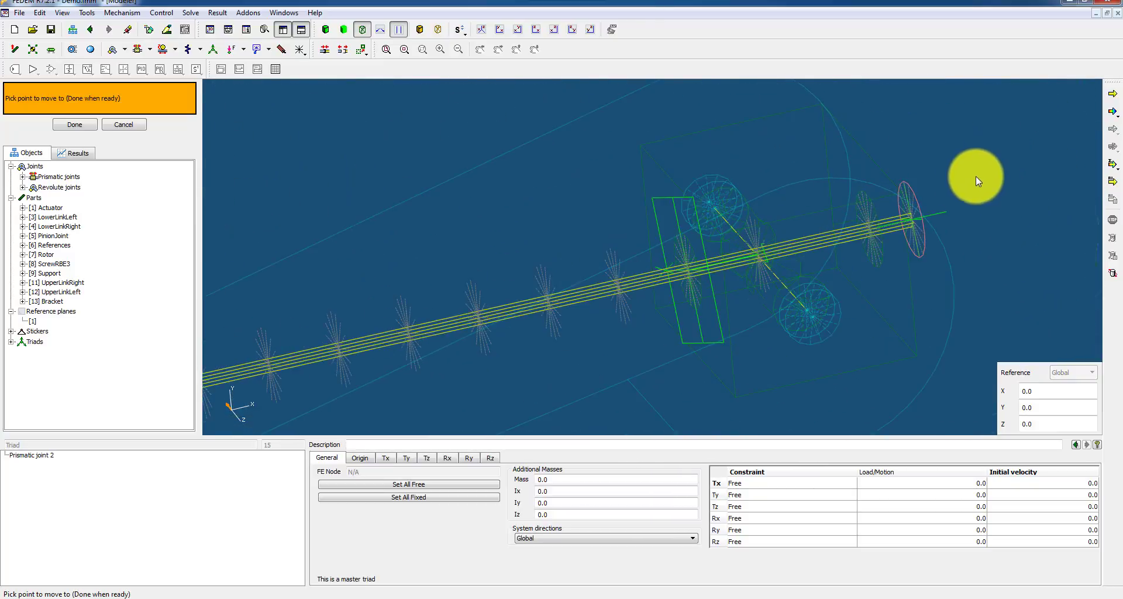
left_click(921, 222)
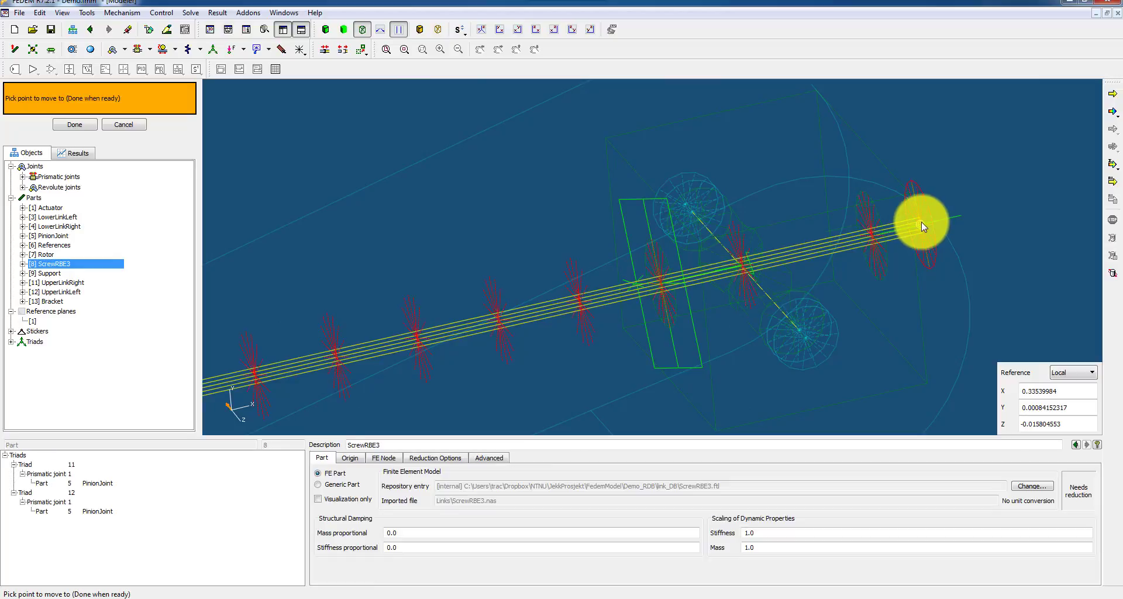
left_click(921, 222)
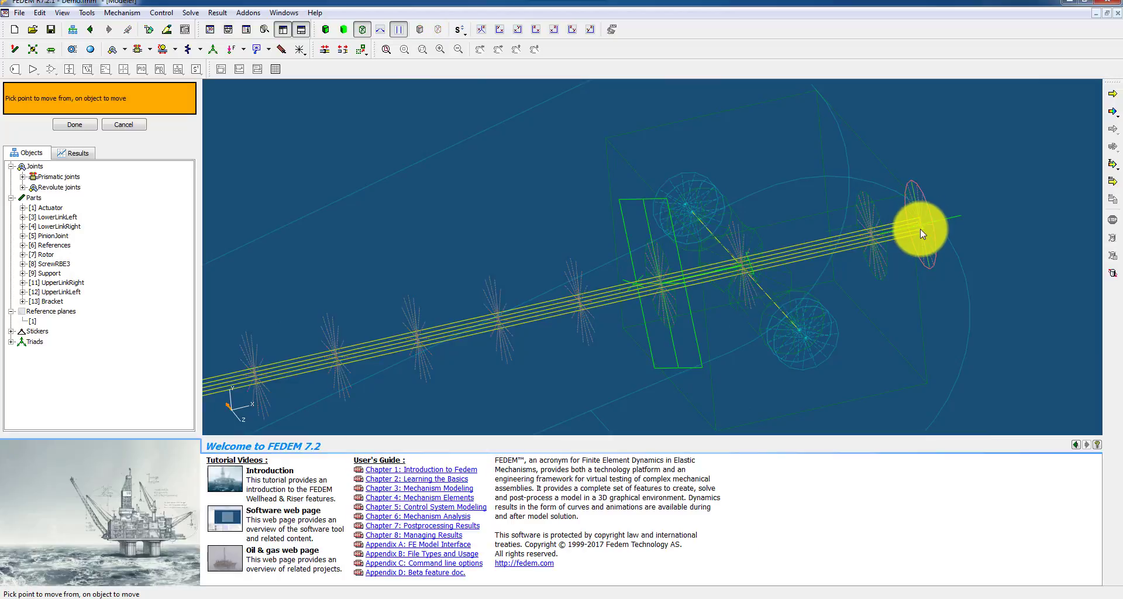
left_click(921, 231)
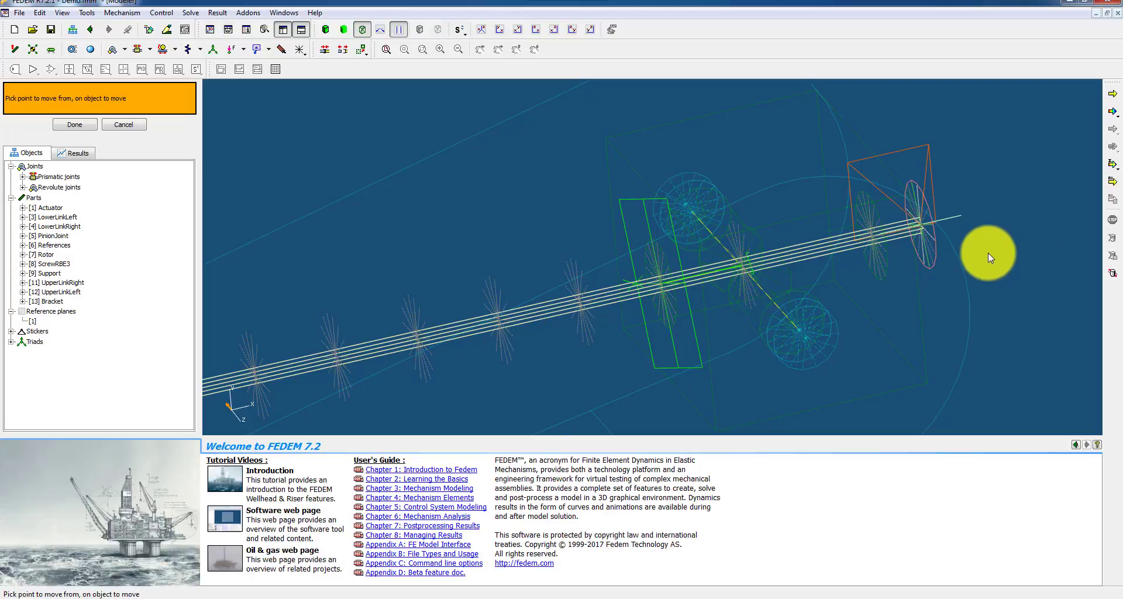
left_click(123, 124)
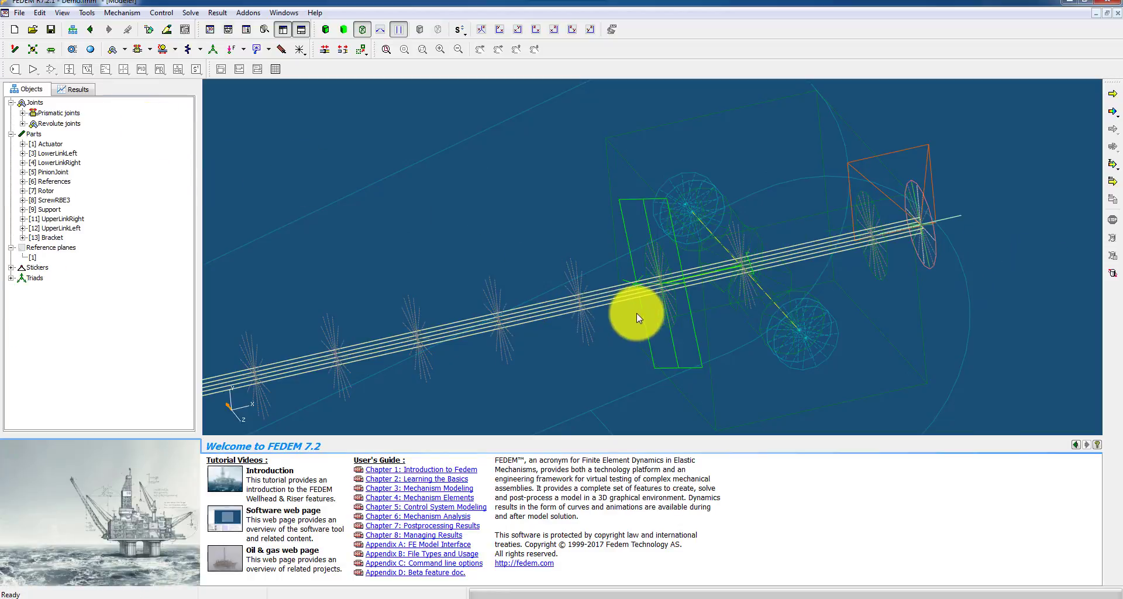
- Try to attach the new prismatic joint to the ScrewRBE3 part
scroll(421, 277, "down", 3)
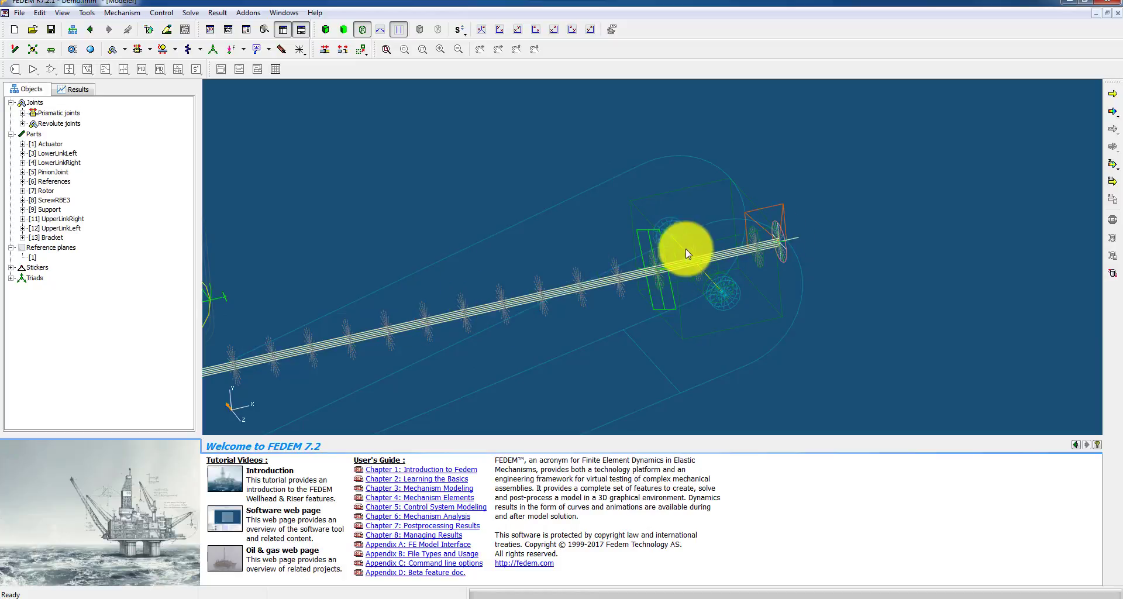
left_click(326, 50)
left_click(527, 298)
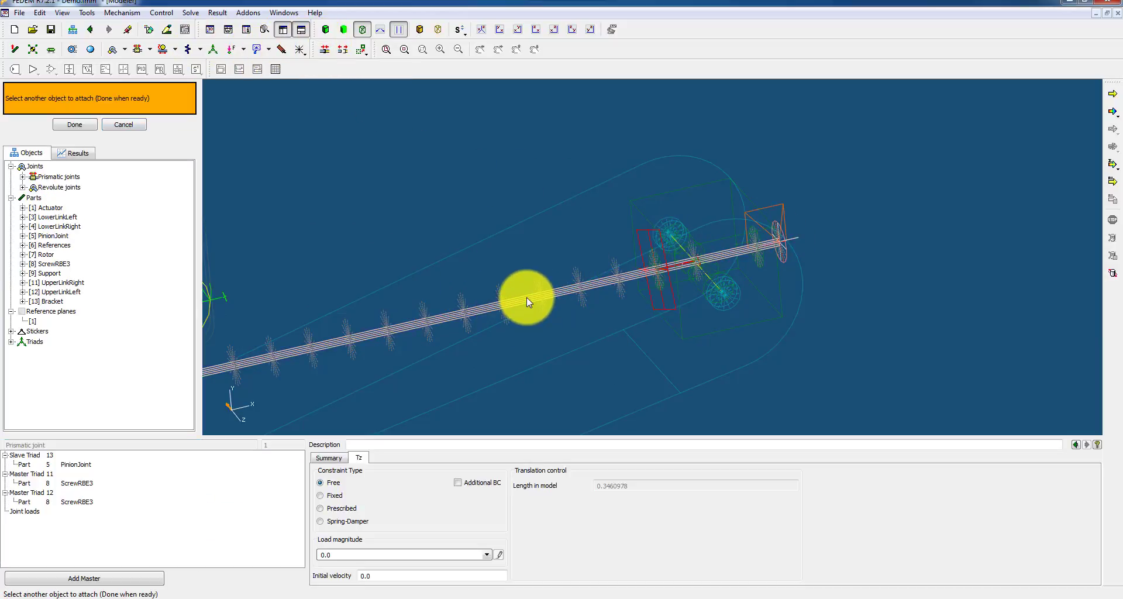
left_click(527, 297)
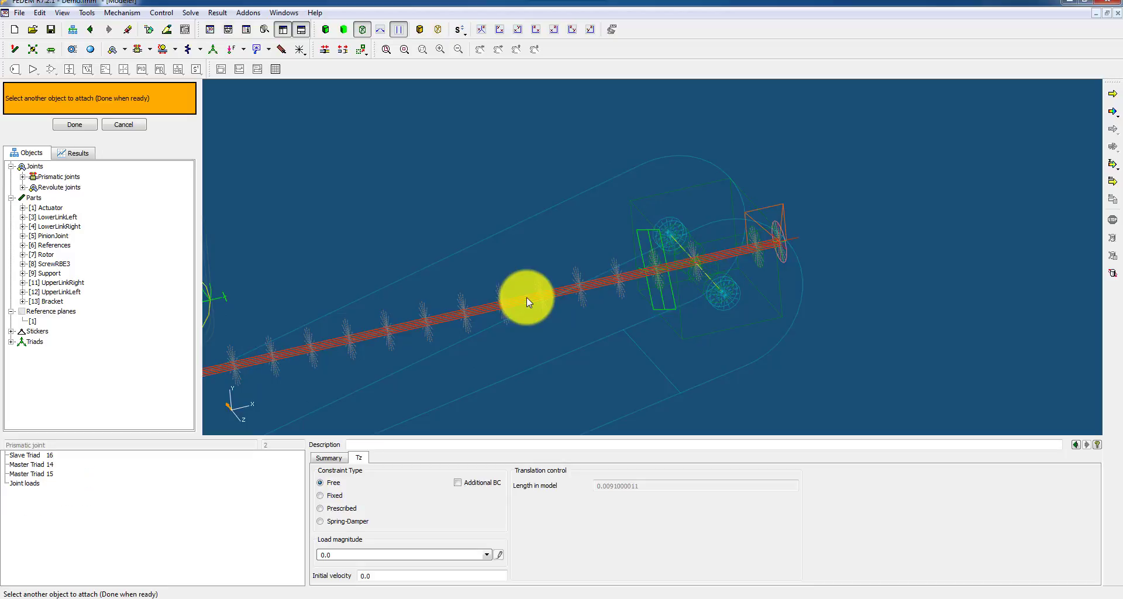
left_click(526, 297)
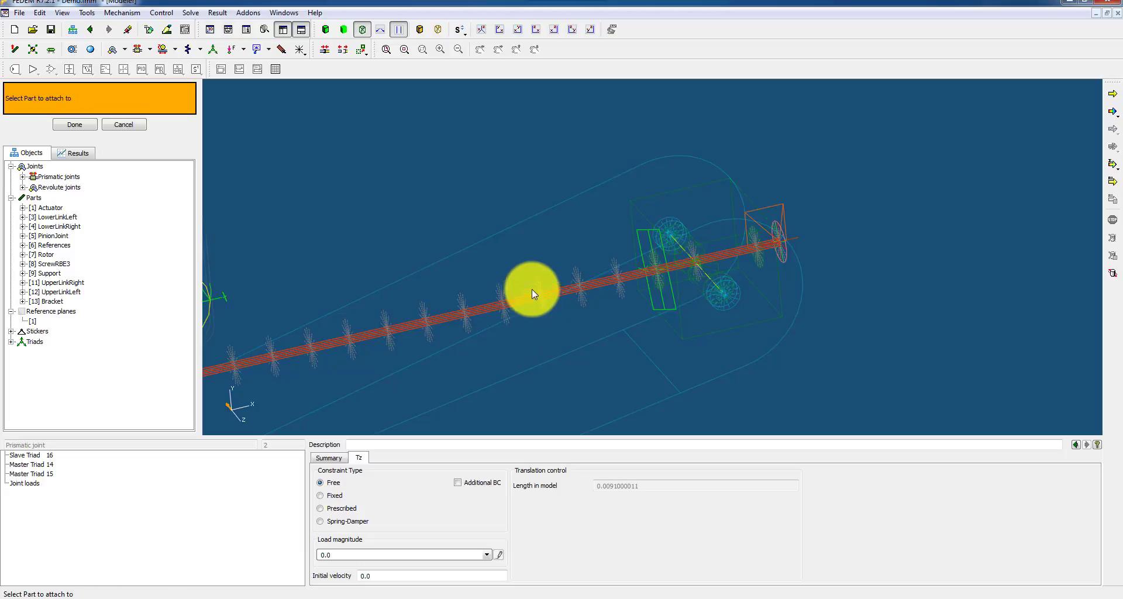
left_click(502, 291)
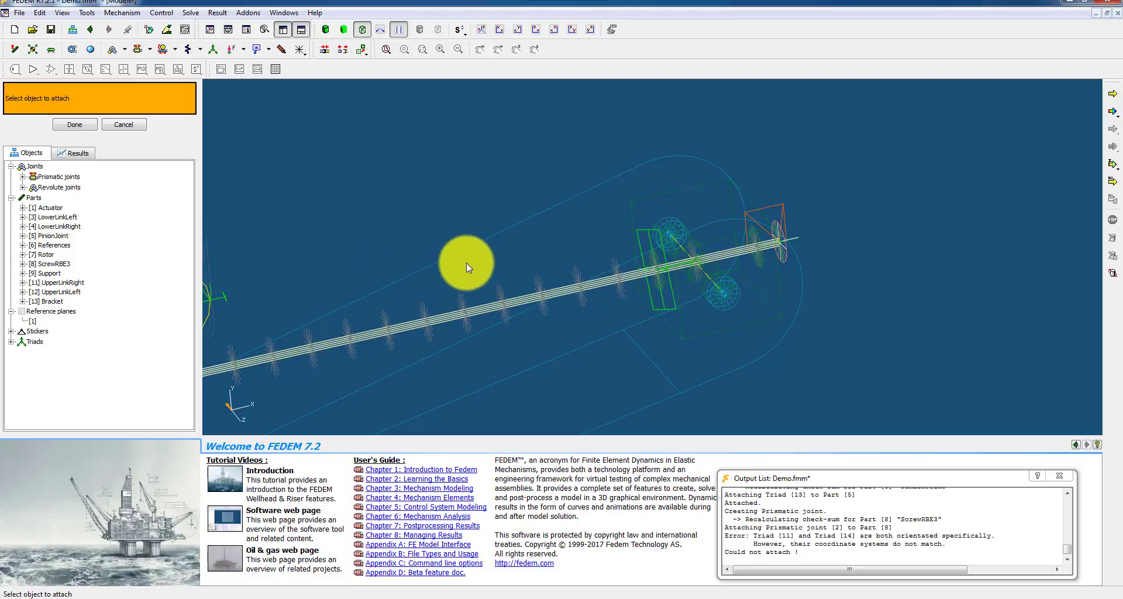
- Smart Move the new prismatic joint's slave triad along the screw to the spider centre nearest the screw's far end, beyond the pinion block
middle_click_drag(350, 291, 275, 281)
scroll(275, 289, "up", 3)
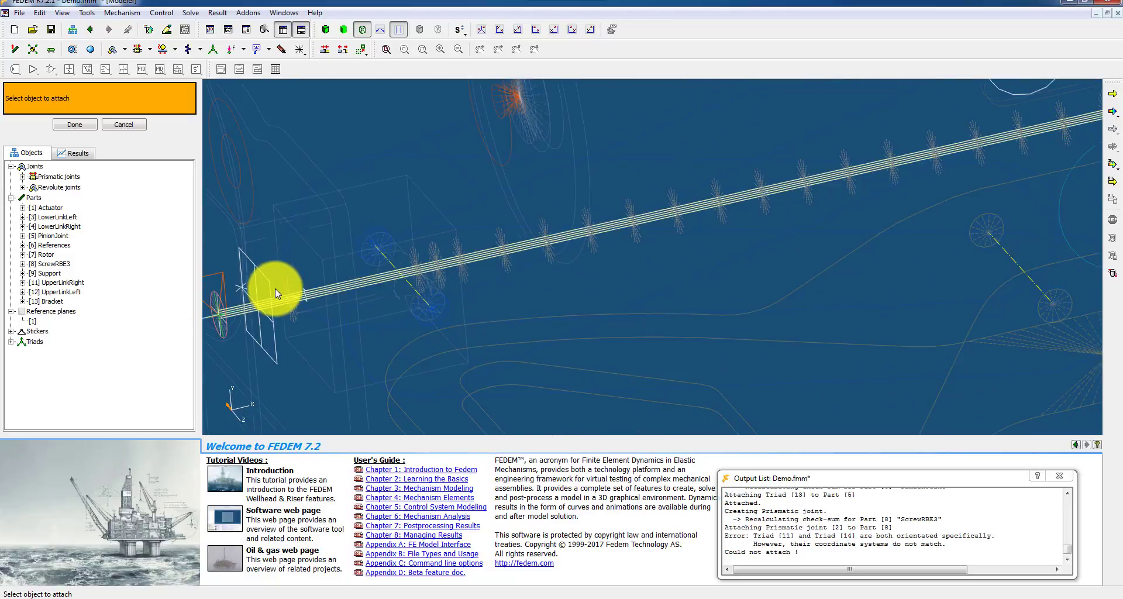
left_click(361, 50)
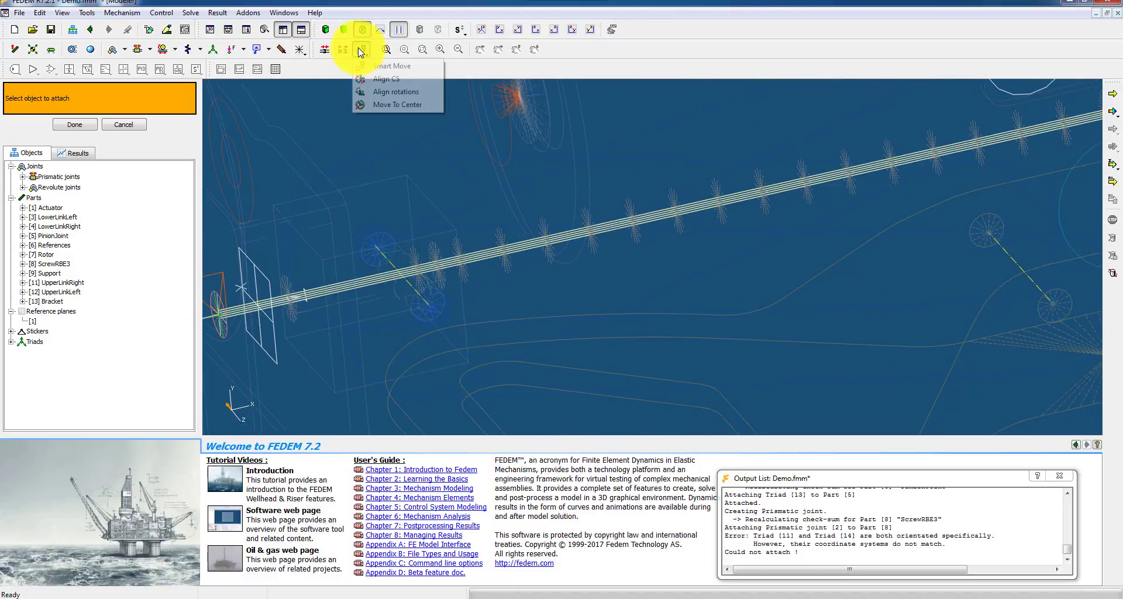
left_click(380, 69)
left_click(255, 290)
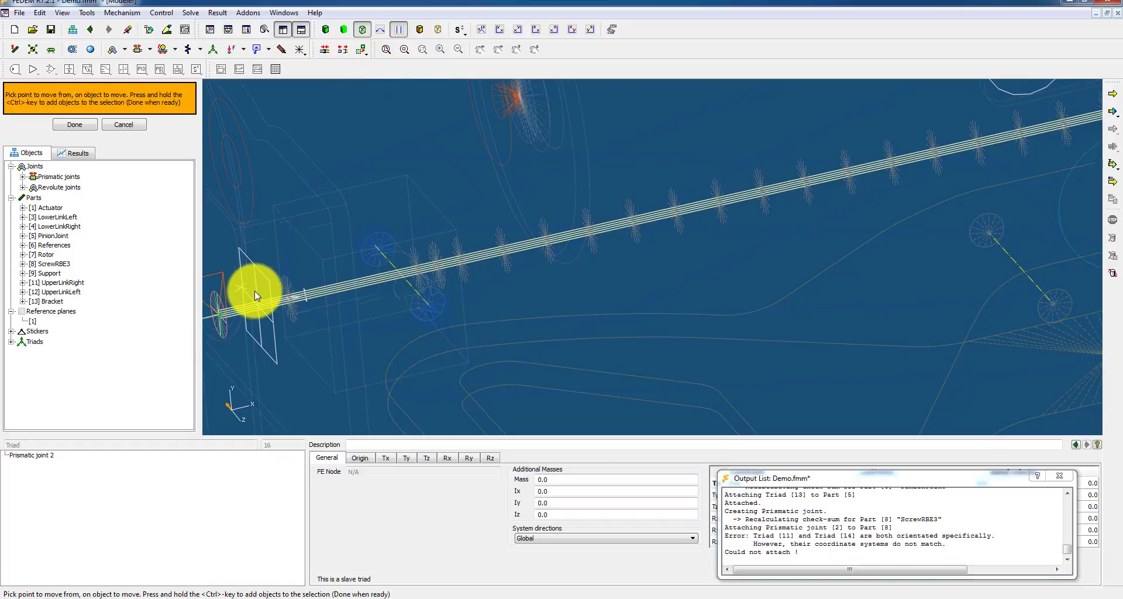
left_click(258, 290)
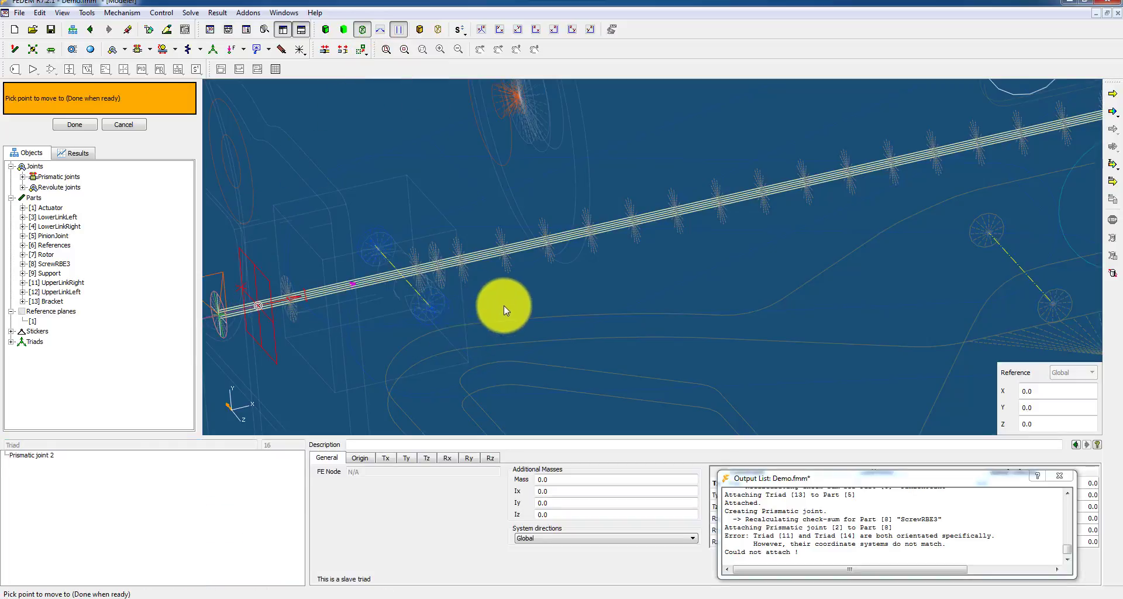
middle_click_drag(476, 281, 401, 275)
scroll(627, 288, "up", 3)
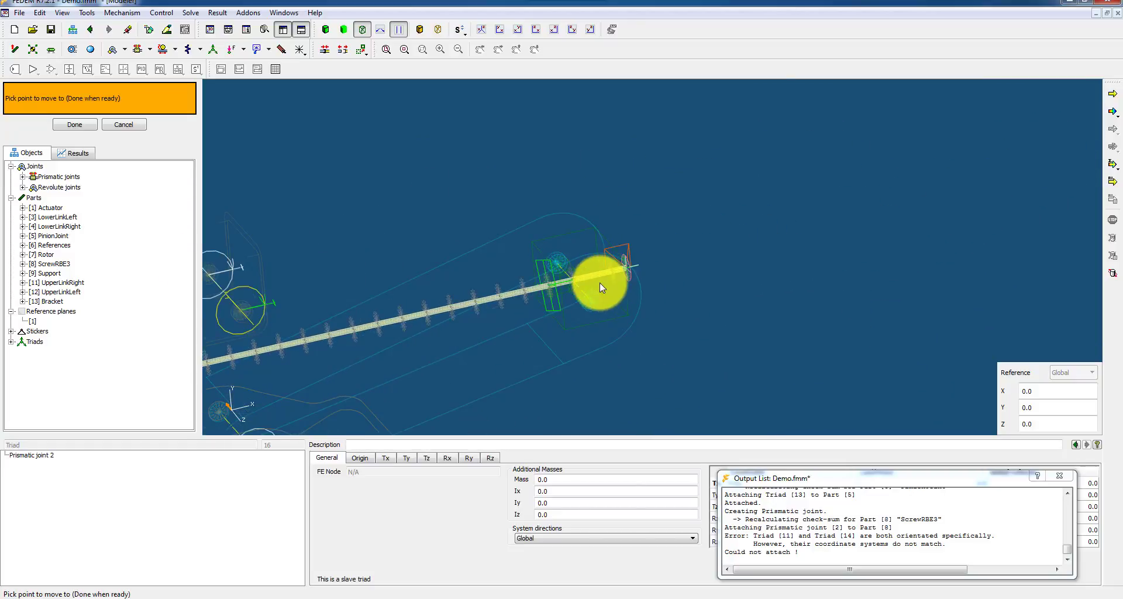
scroll(599, 284, "up", 5)
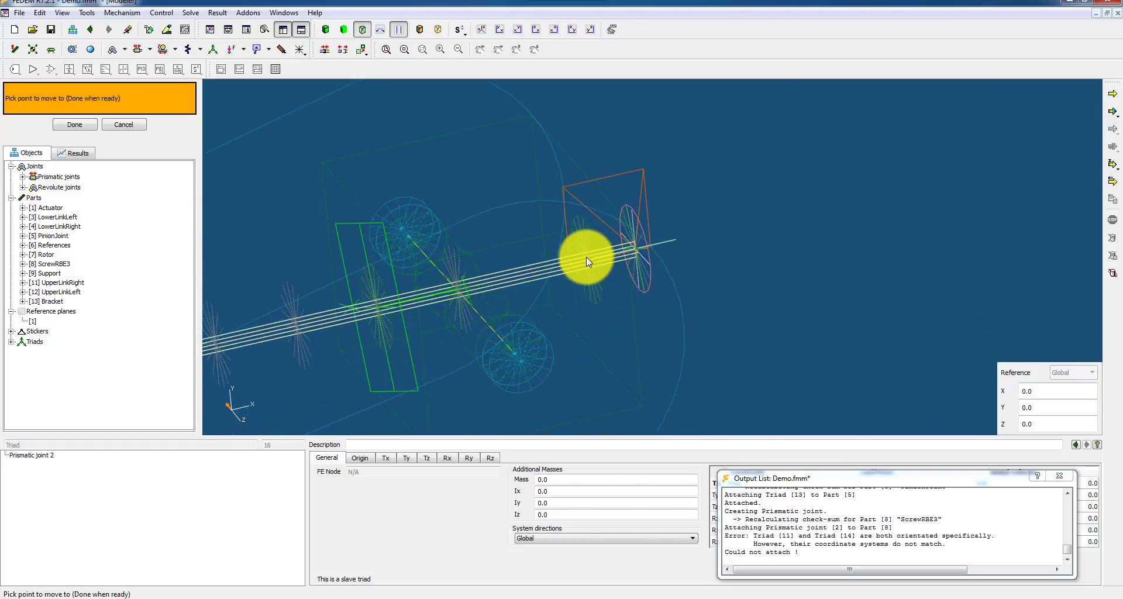
left_click(586, 257)
left_click(586, 257)
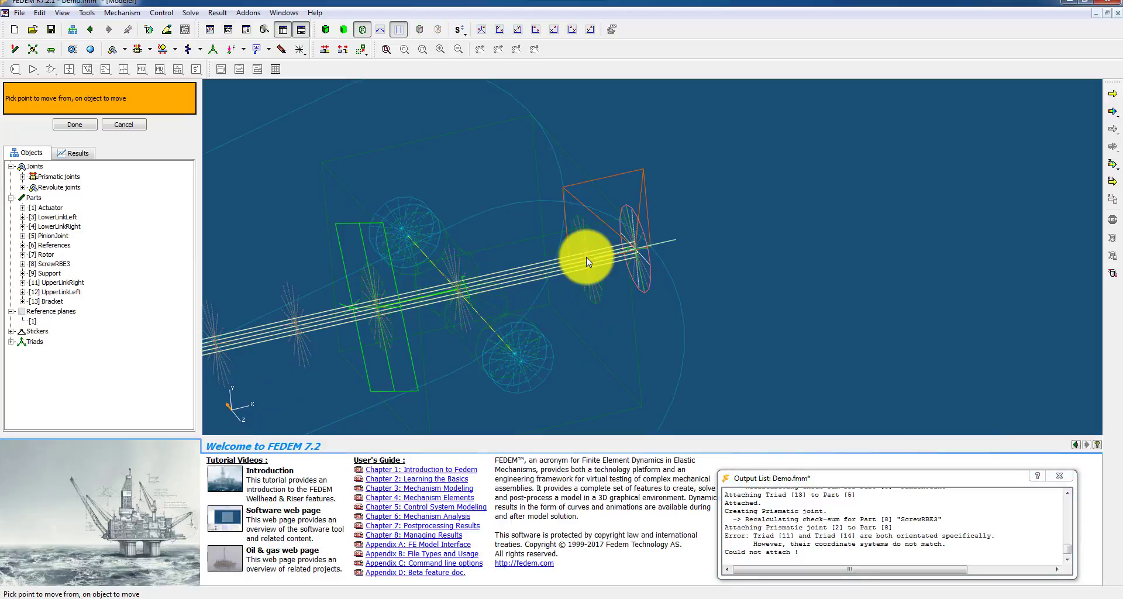
left_click(586, 257)
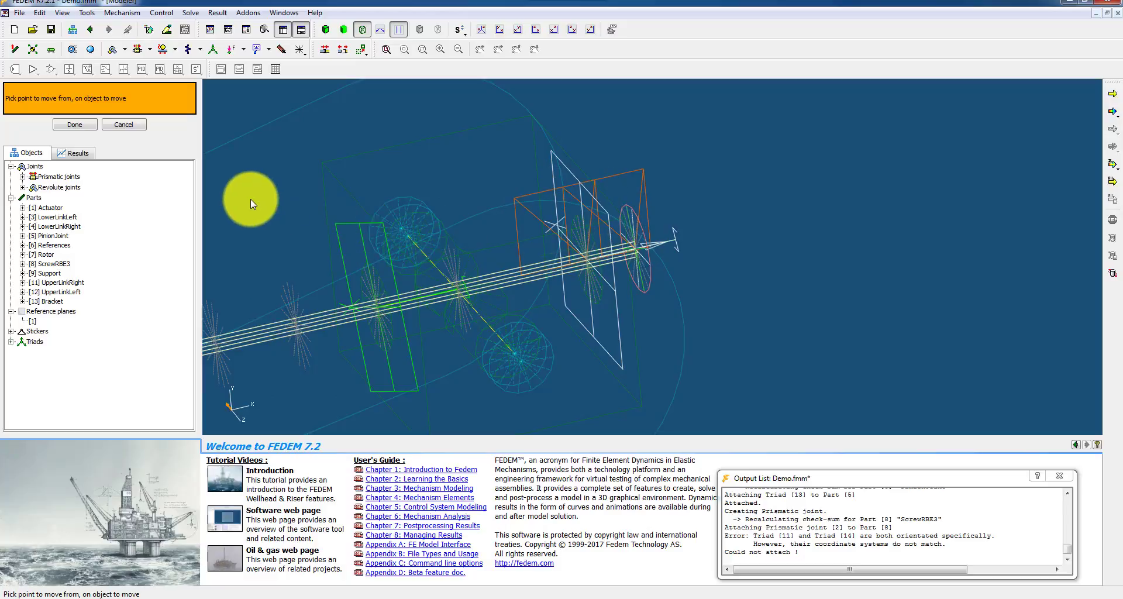
left_click(123, 124)
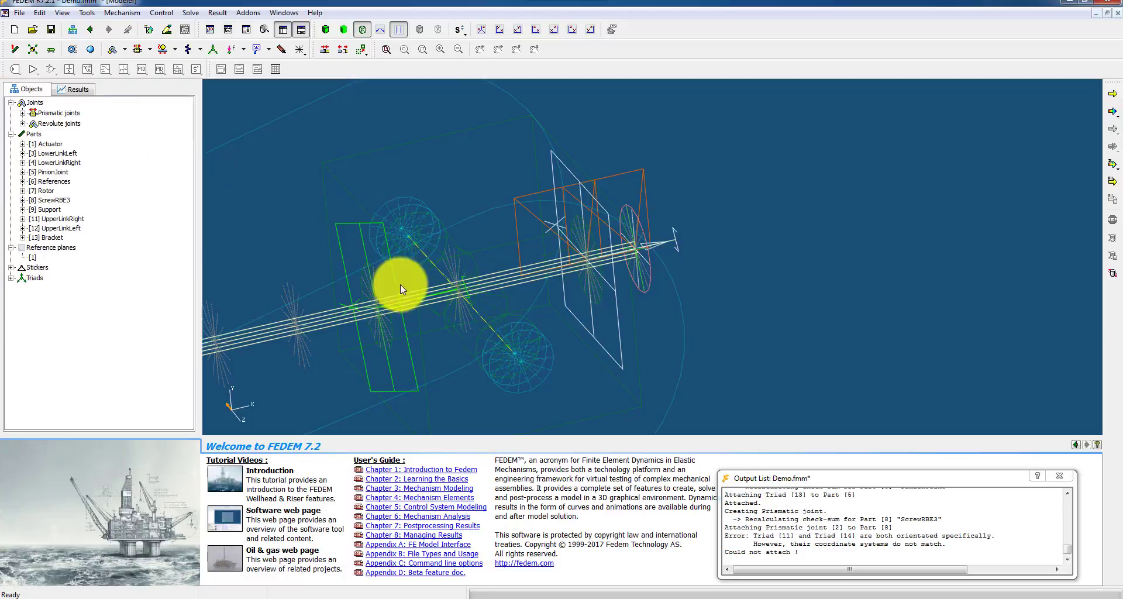
- Delete the original prismatic joint on the screw and attach the new joint's slave triad to the PinionJoint part
left_click(363, 241)
key("Delete")
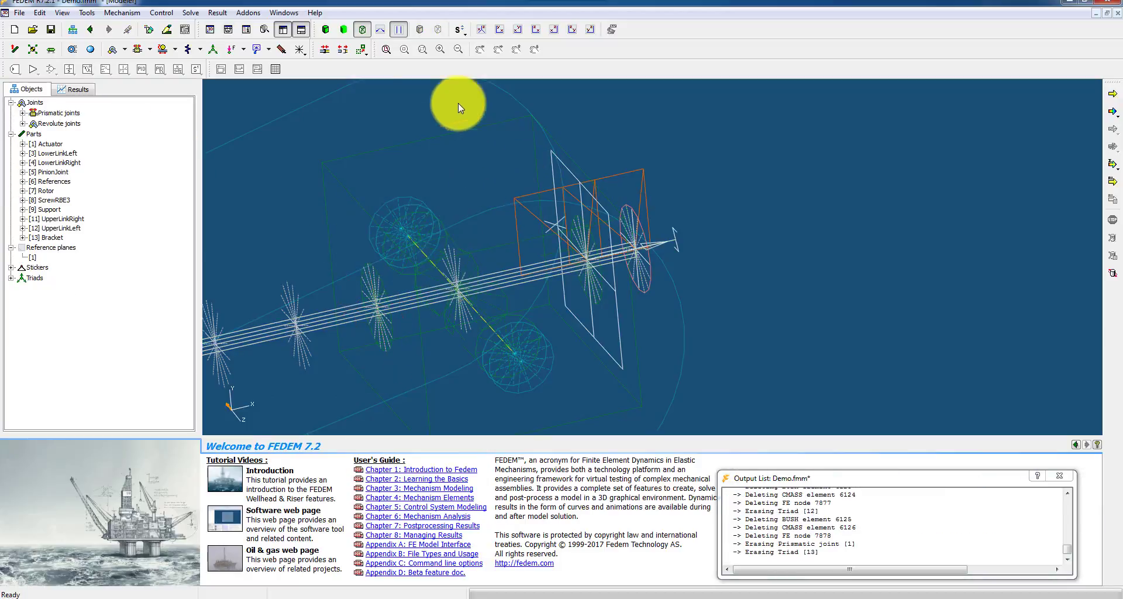
left_click(325, 50)
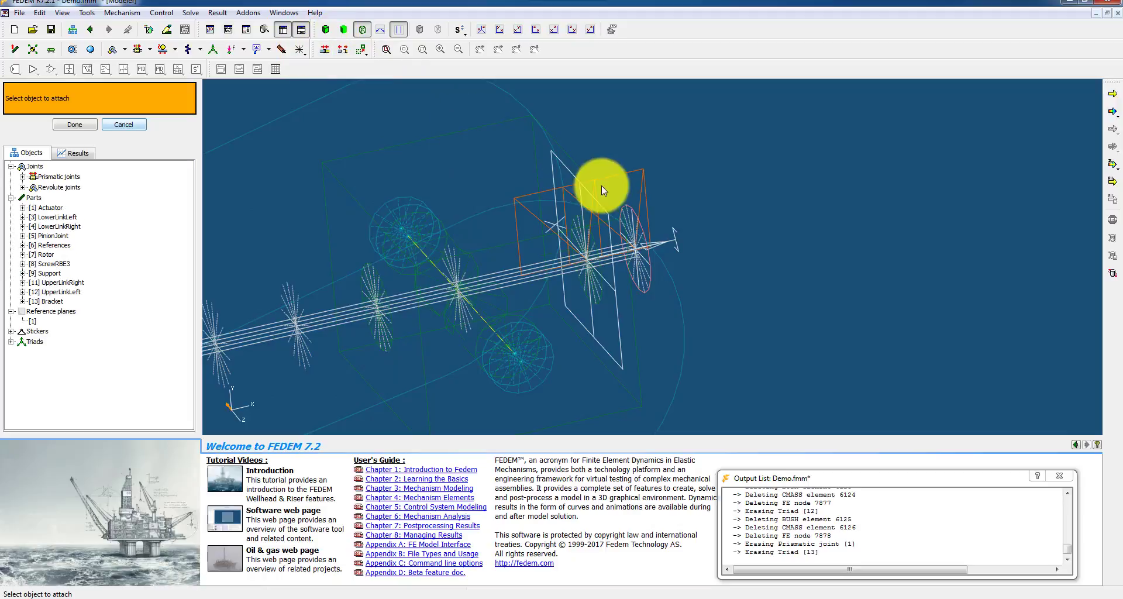
left_click(562, 165)
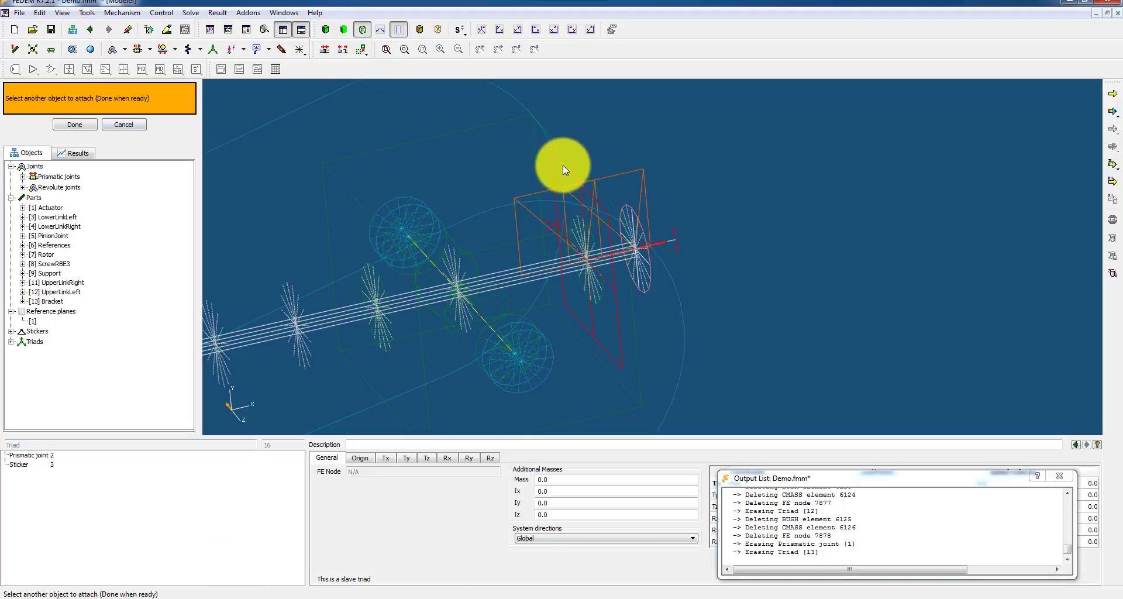
left_click(475, 128)
middle_click(475, 128)
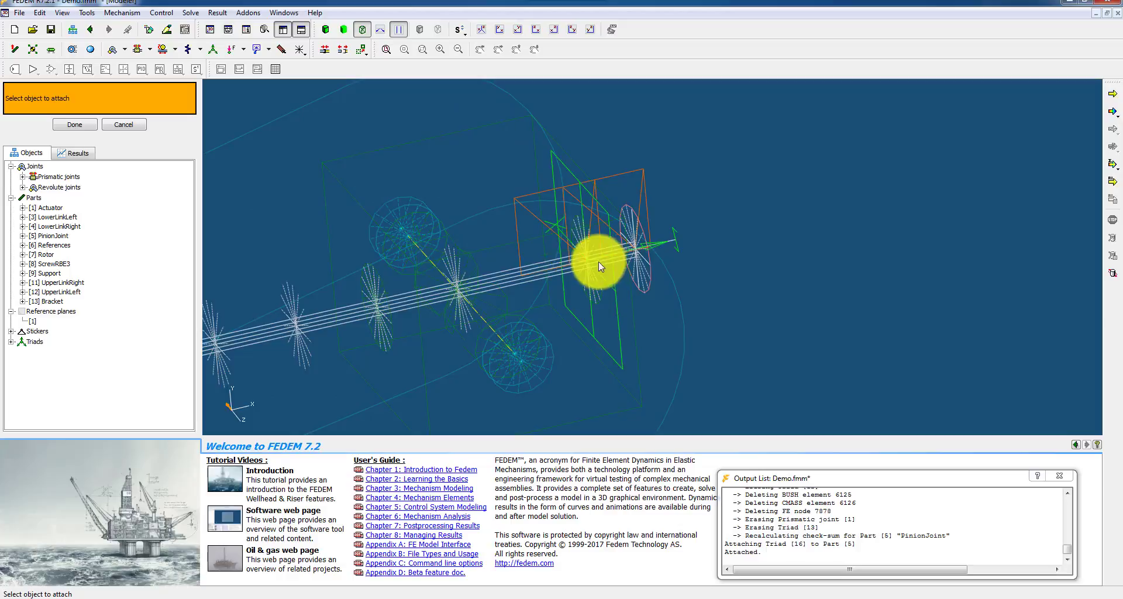
- Attach the new prismatic joint to the ScrewRBE3 part and end the attach command
left_click(500, 286)
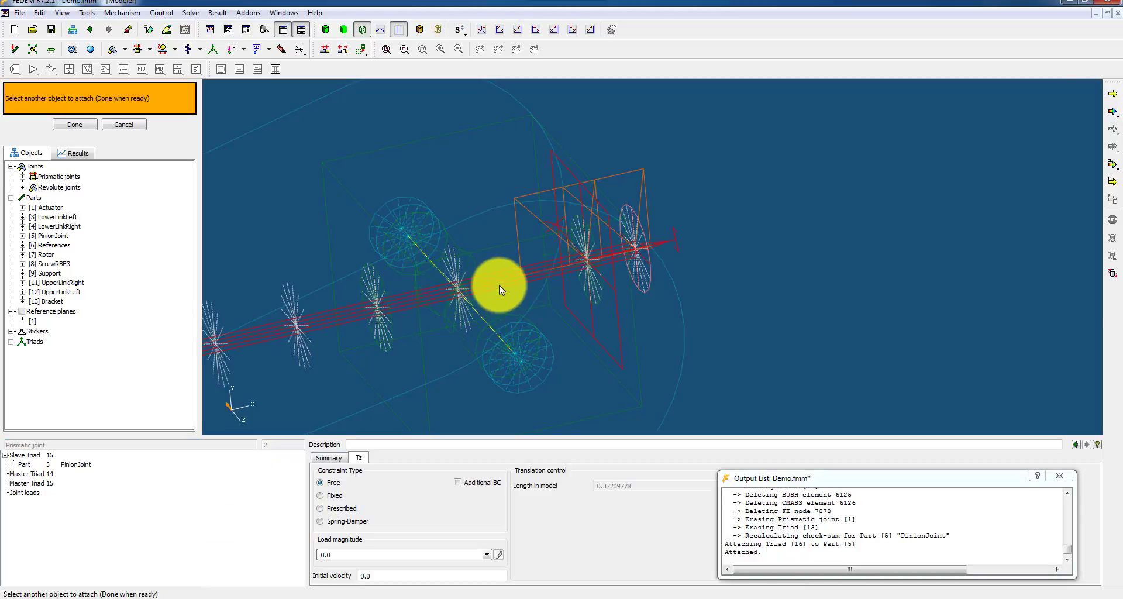
left_click(374, 287)
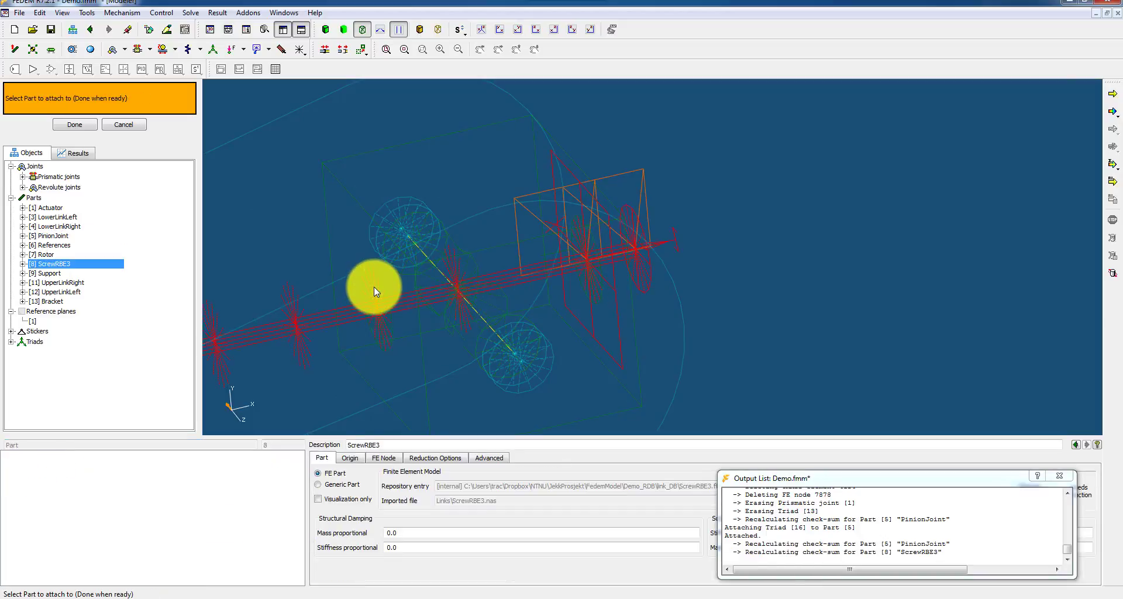
middle_click(374, 287)
left_click(128, 124)
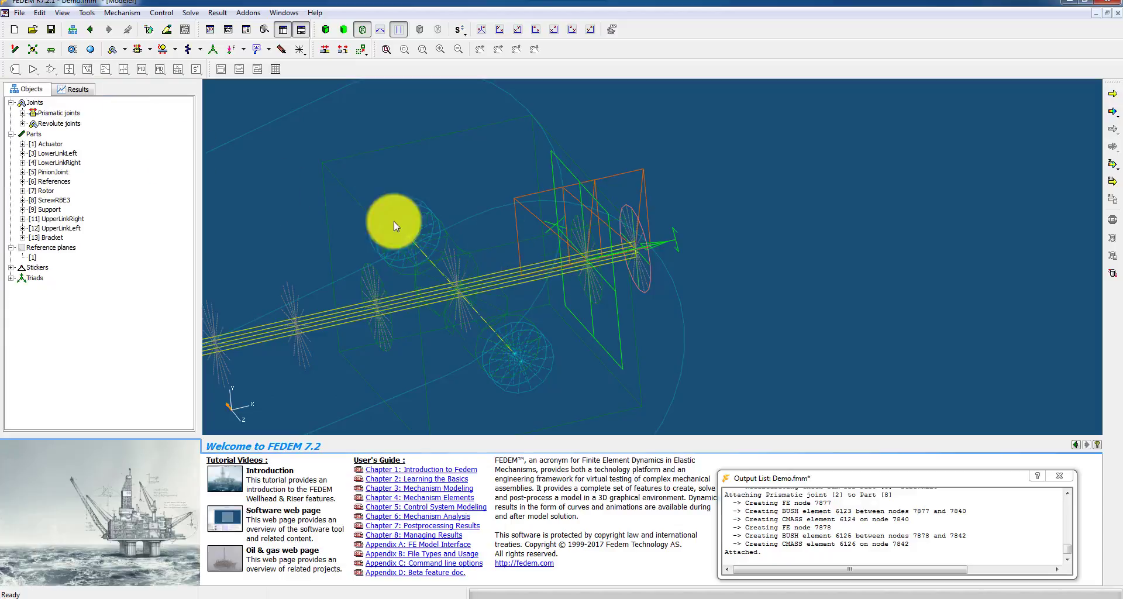